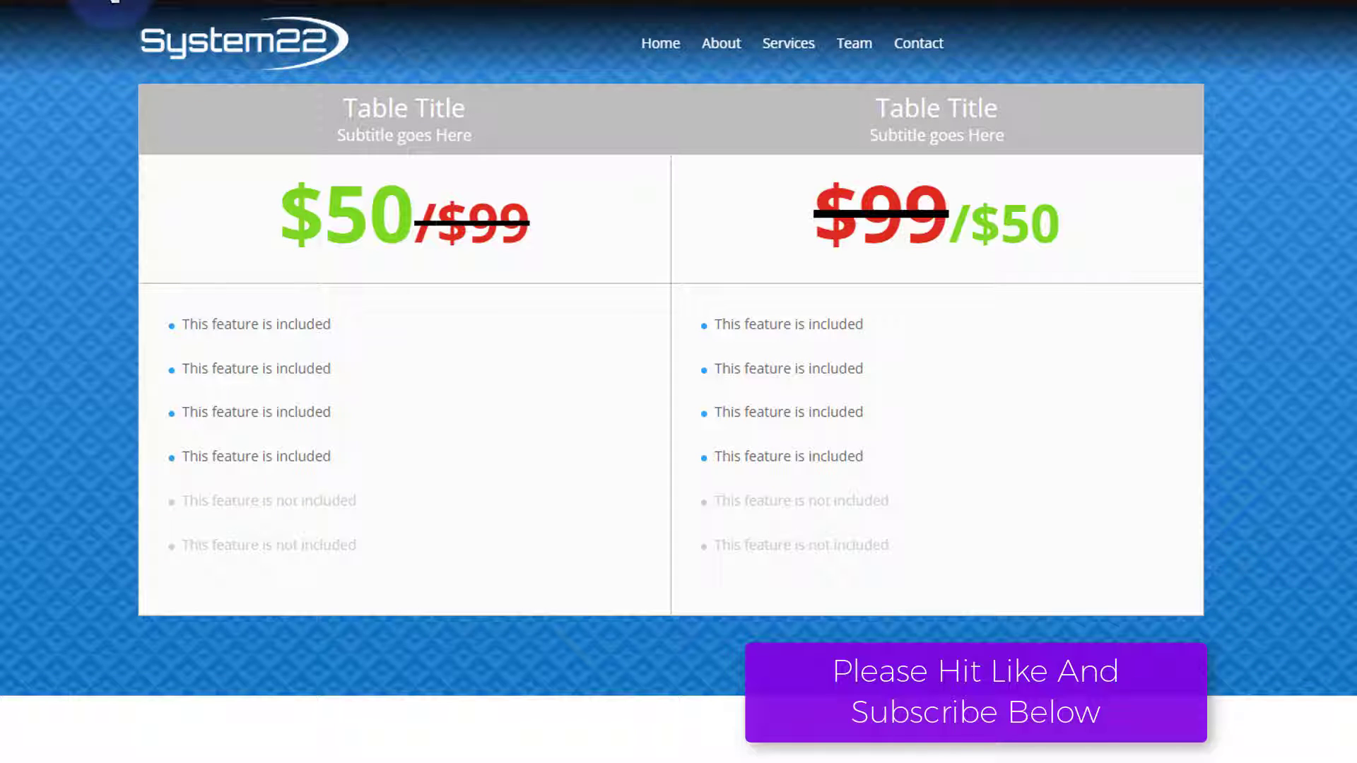
Enable the Visual Builder and delete the existing pricing tables module from the blue section
{"action": "left_click", "coordinate": [139, 4]}
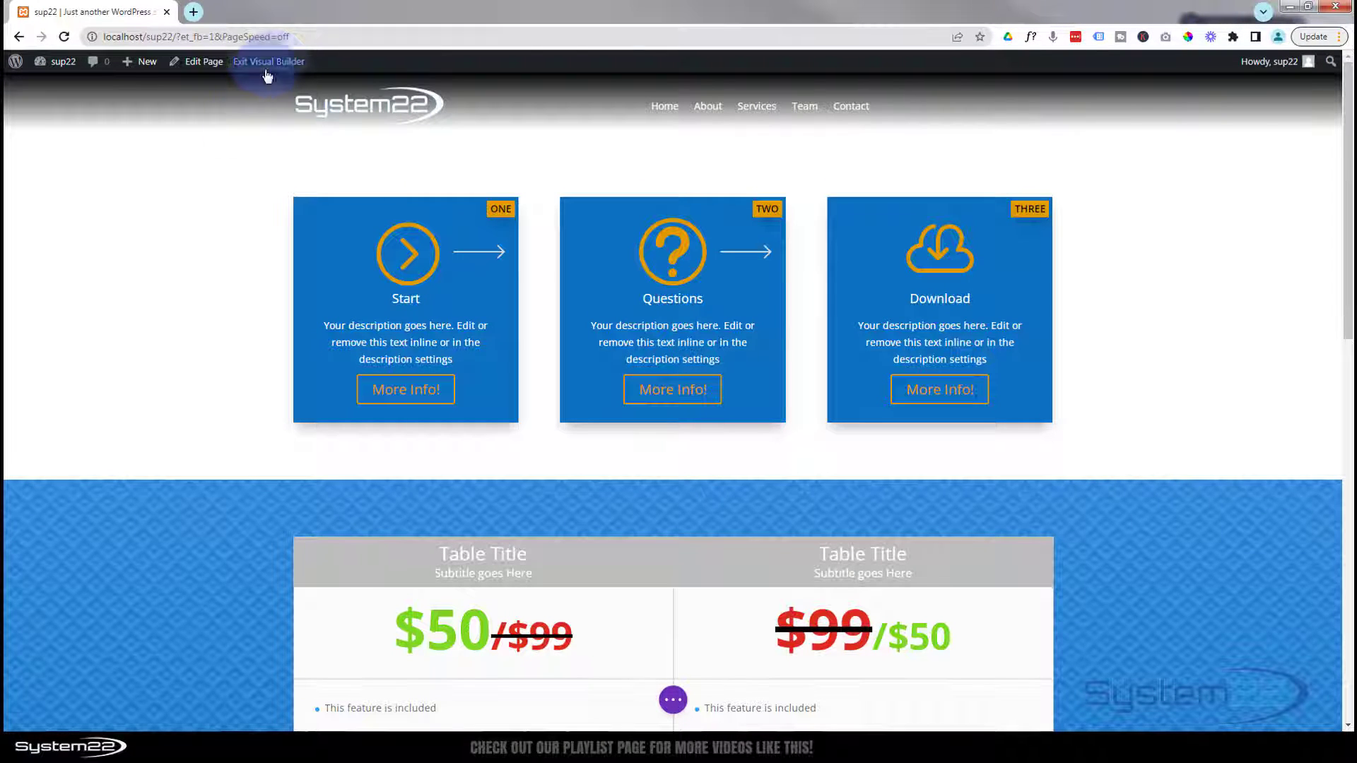
{"action": "scroll", "coordinate": [216, 247], "scroll_direction": "down", "scroll_amount": 5}
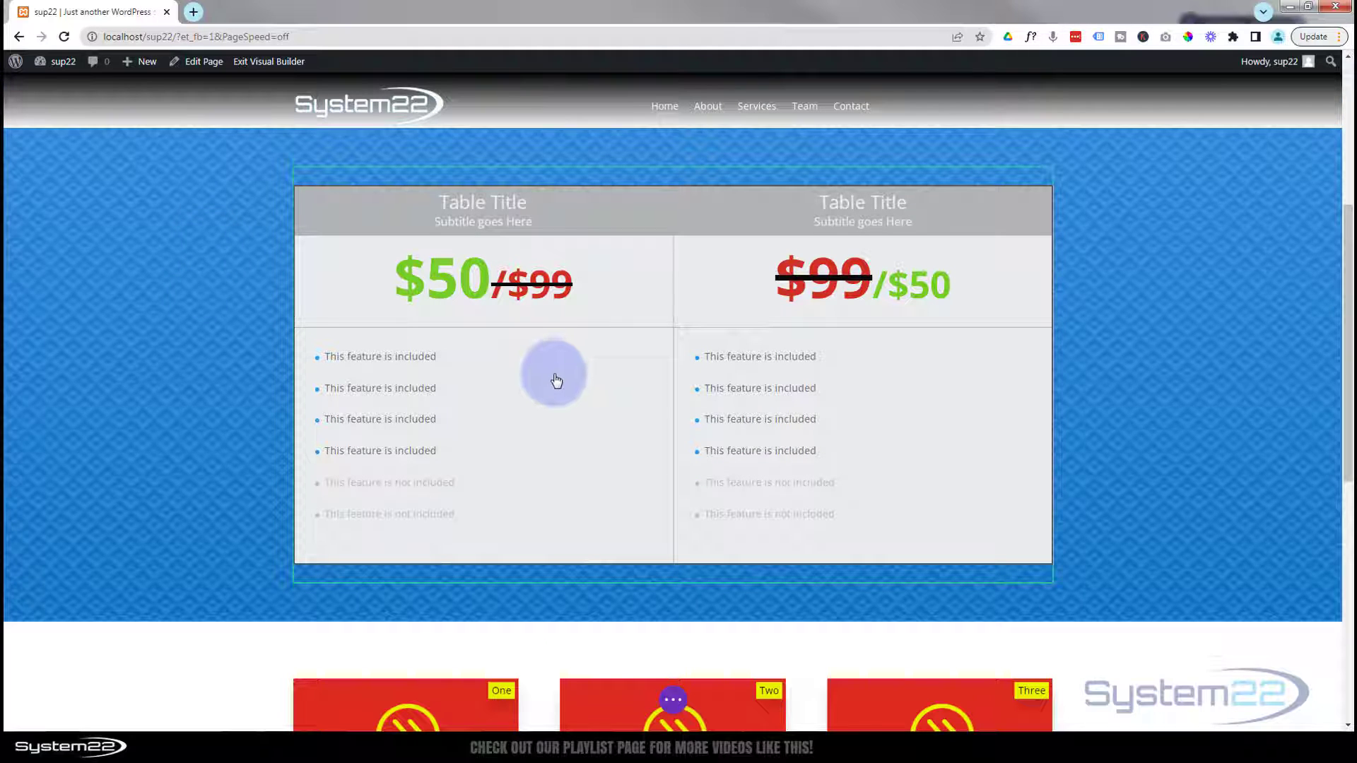
{"action": "left_click", "coordinate": [555, 375]}
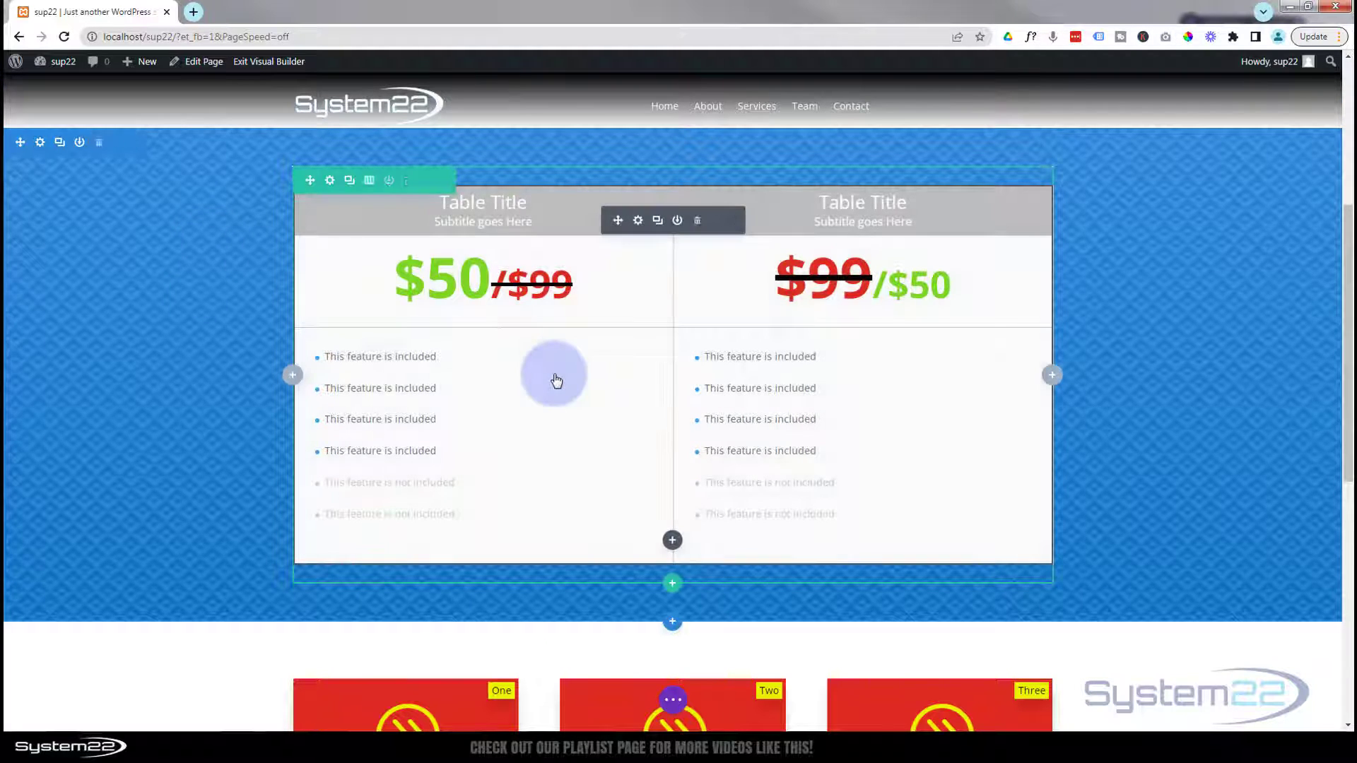
{"action": "left_click", "coordinate": [697, 223]}
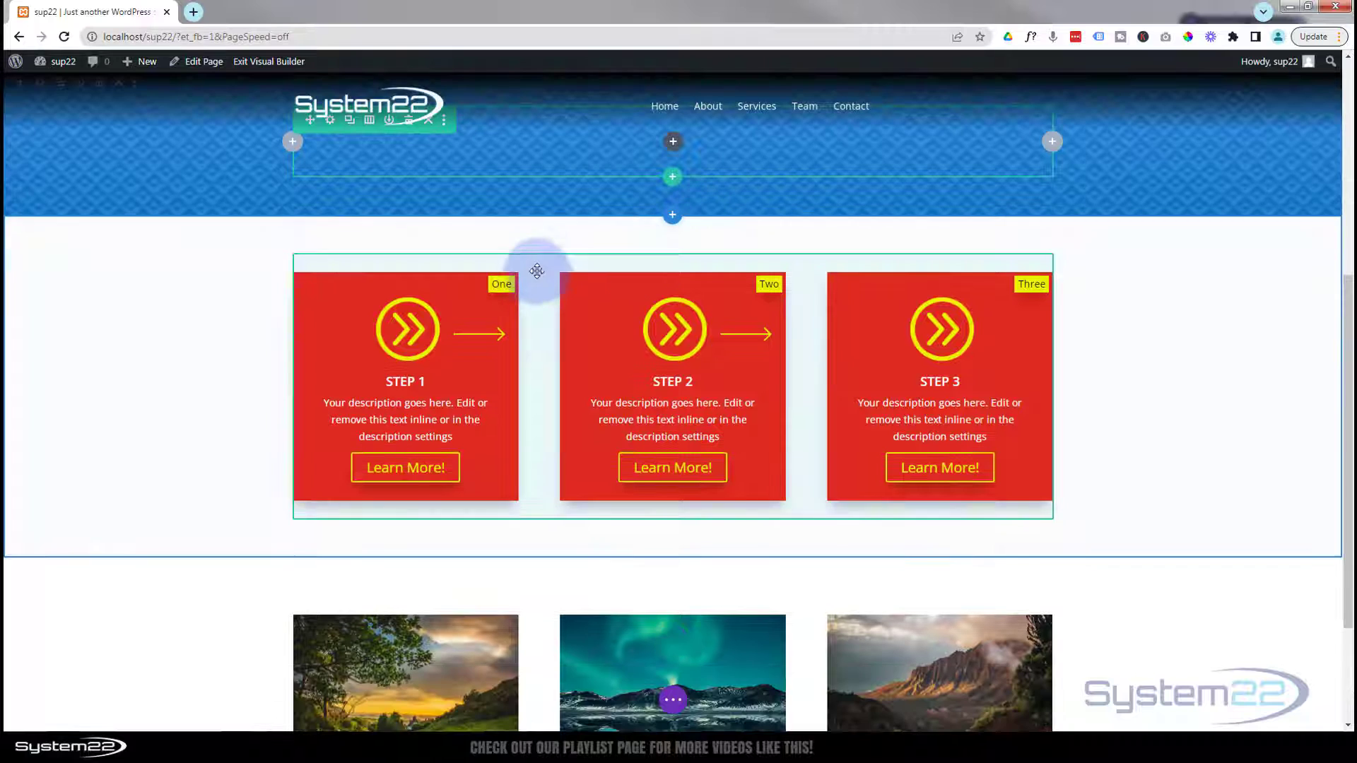
Insert a new Pricing Tables module into the empty row of the blue section
{"action": "scroll", "coordinate": [534, 279], "scroll_direction": "up", "scroll_amount": 2}
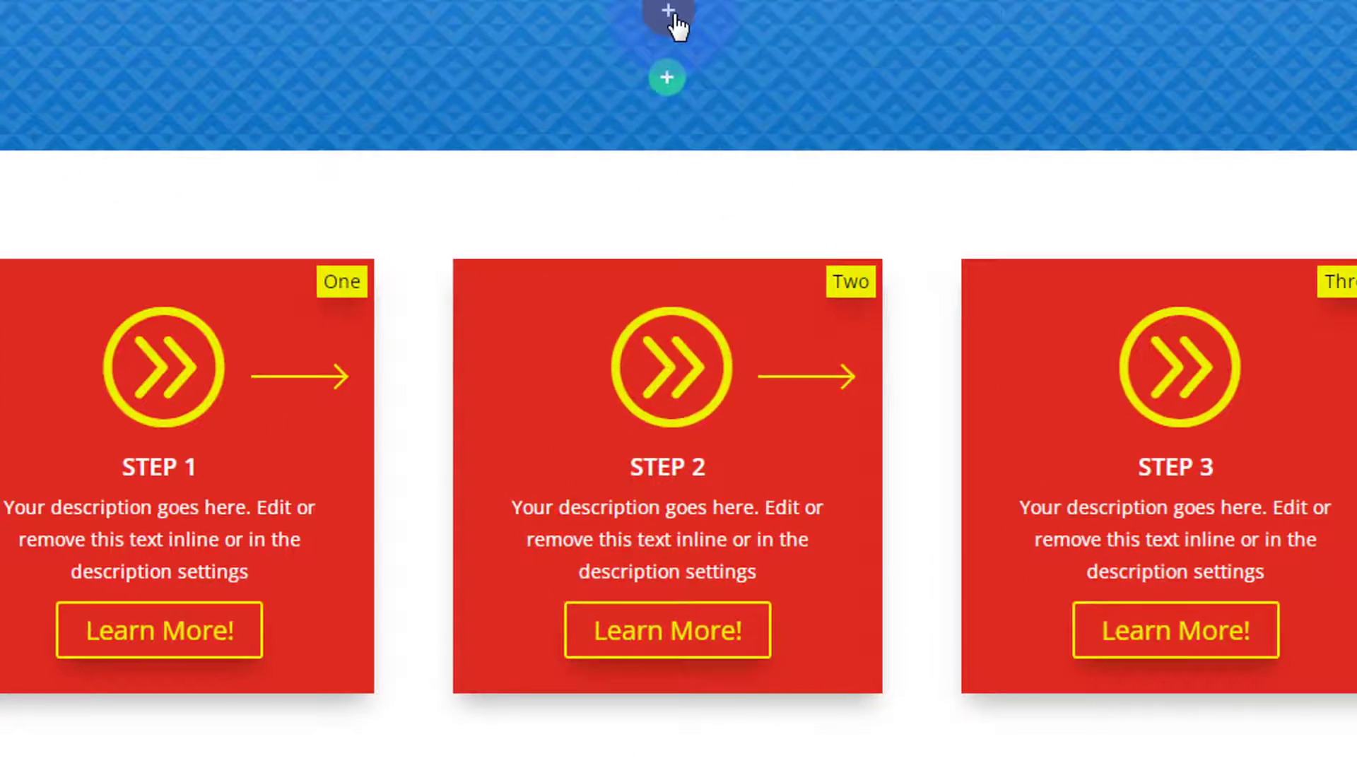
{"action": "left_click", "coordinate": [674, 284]}
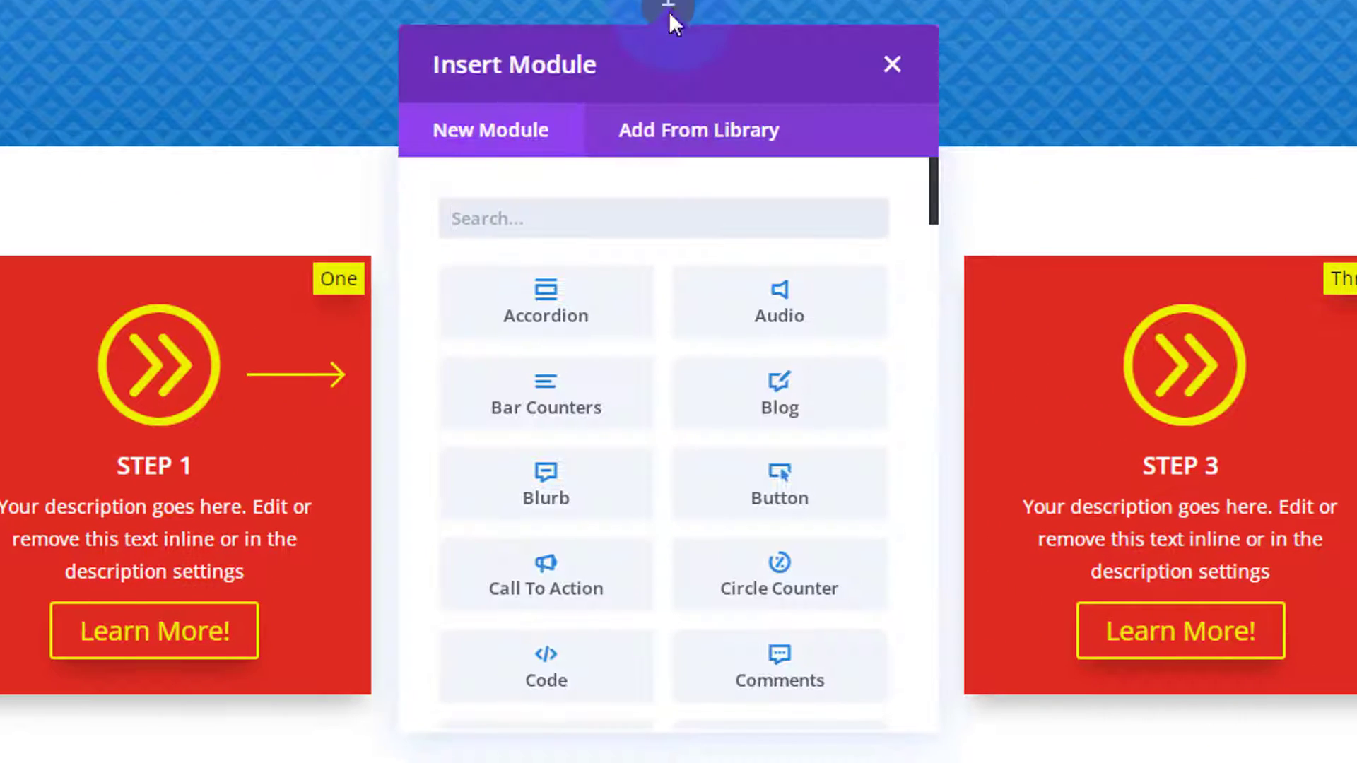
{"action": "scroll", "coordinate": [672, 374], "scroll_direction": "down", "scroll_amount": 6}
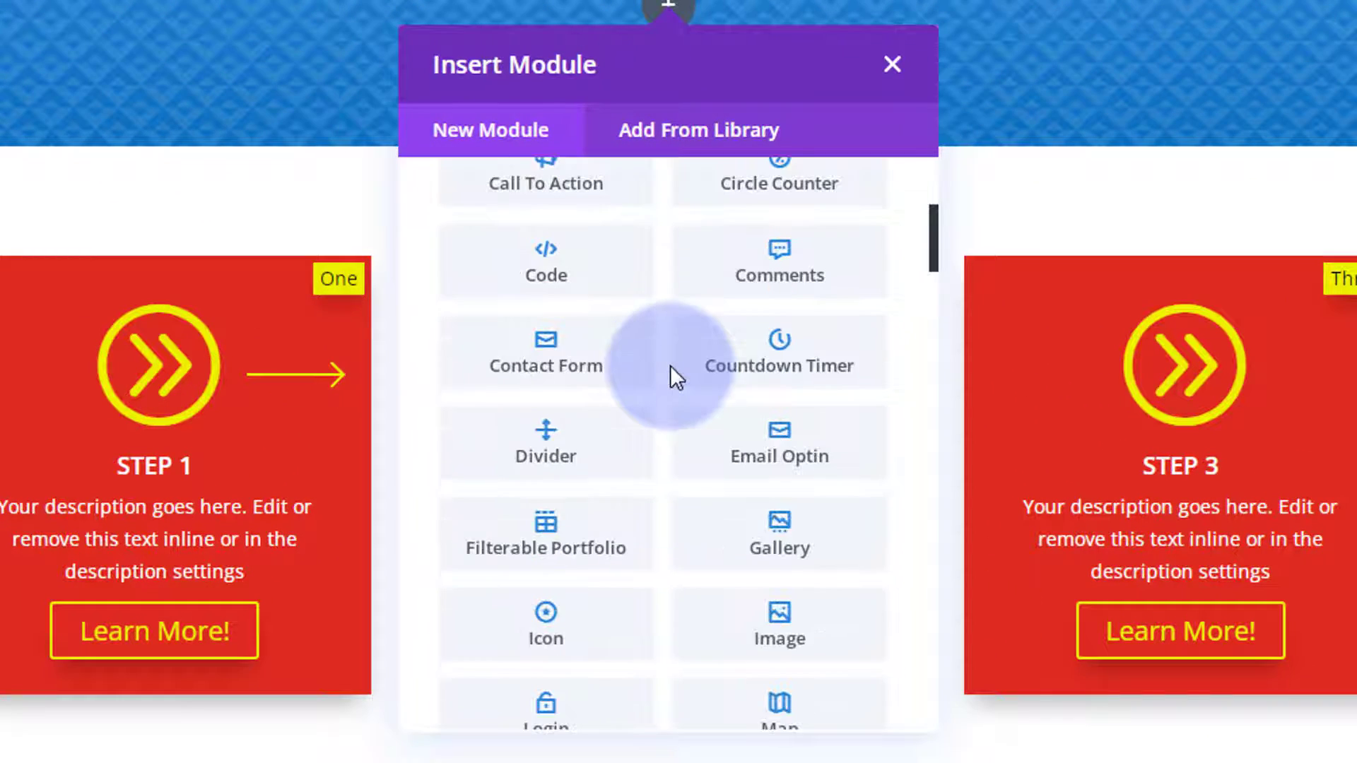
{"action": "scroll", "coordinate": [670, 366], "scroll_direction": "down", "scroll_amount": 6}
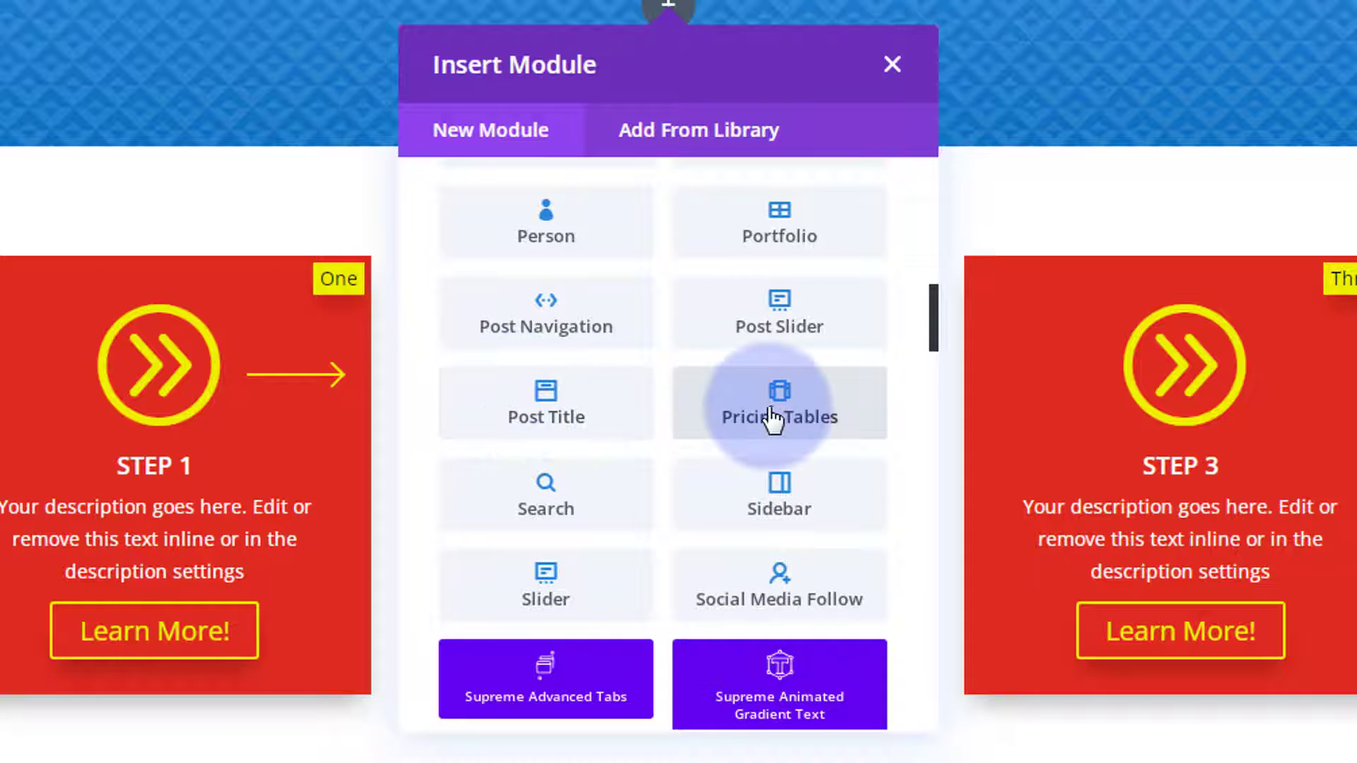
{"action": "scroll", "coordinate": [527, 578], "scroll_direction": "down", "scroll_amount": 5}
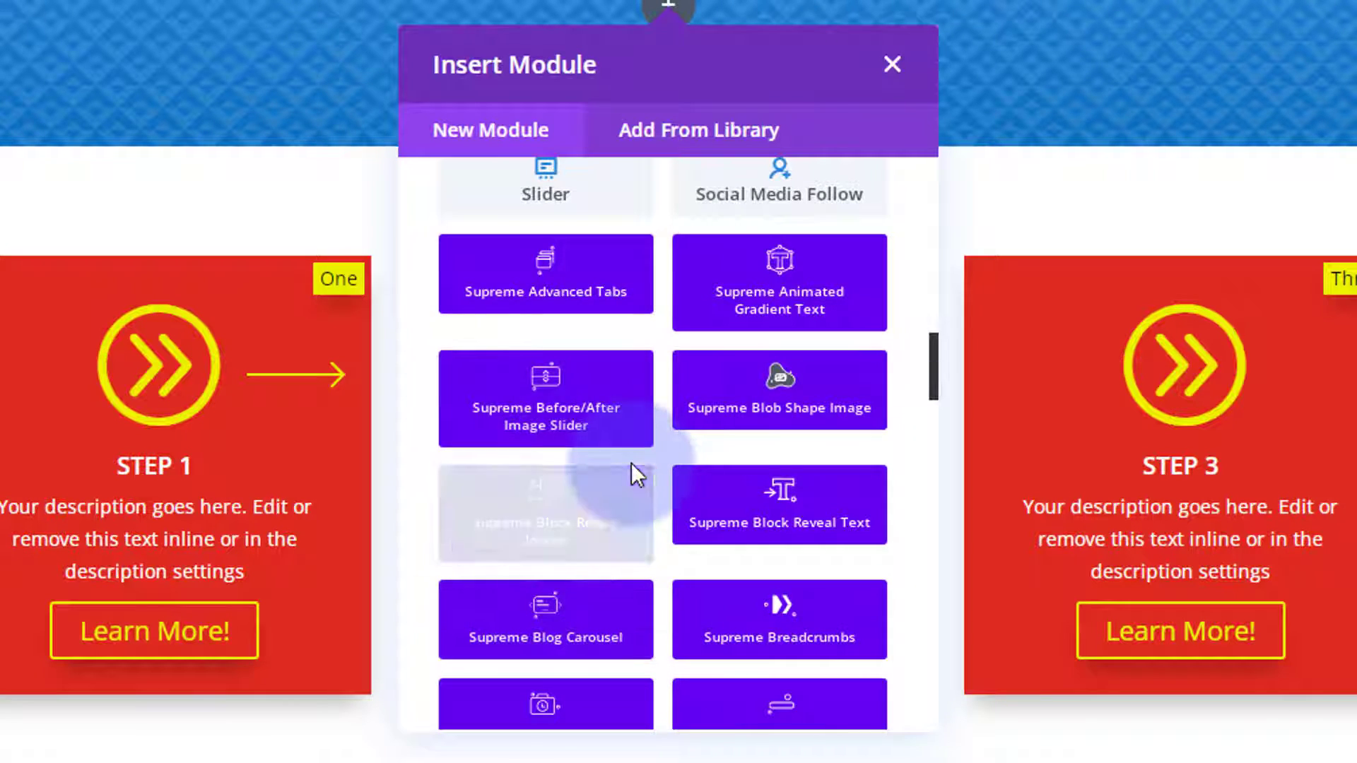
{"action": "scroll", "coordinate": [622, 456], "scroll_direction": "up", "scroll_amount": 5}
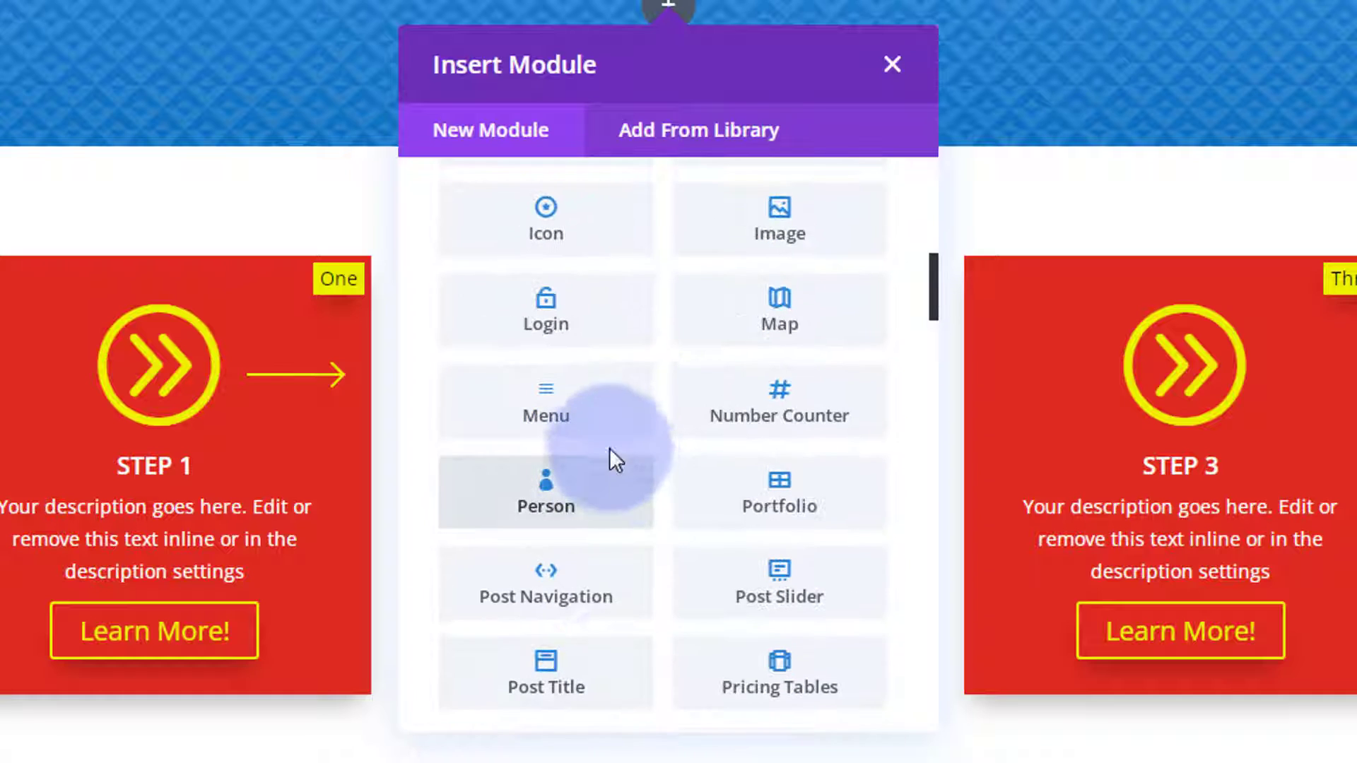
{"action": "scroll", "coordinate": [603, 531], "scroll_direction": "down", "scroll_amount": 2}
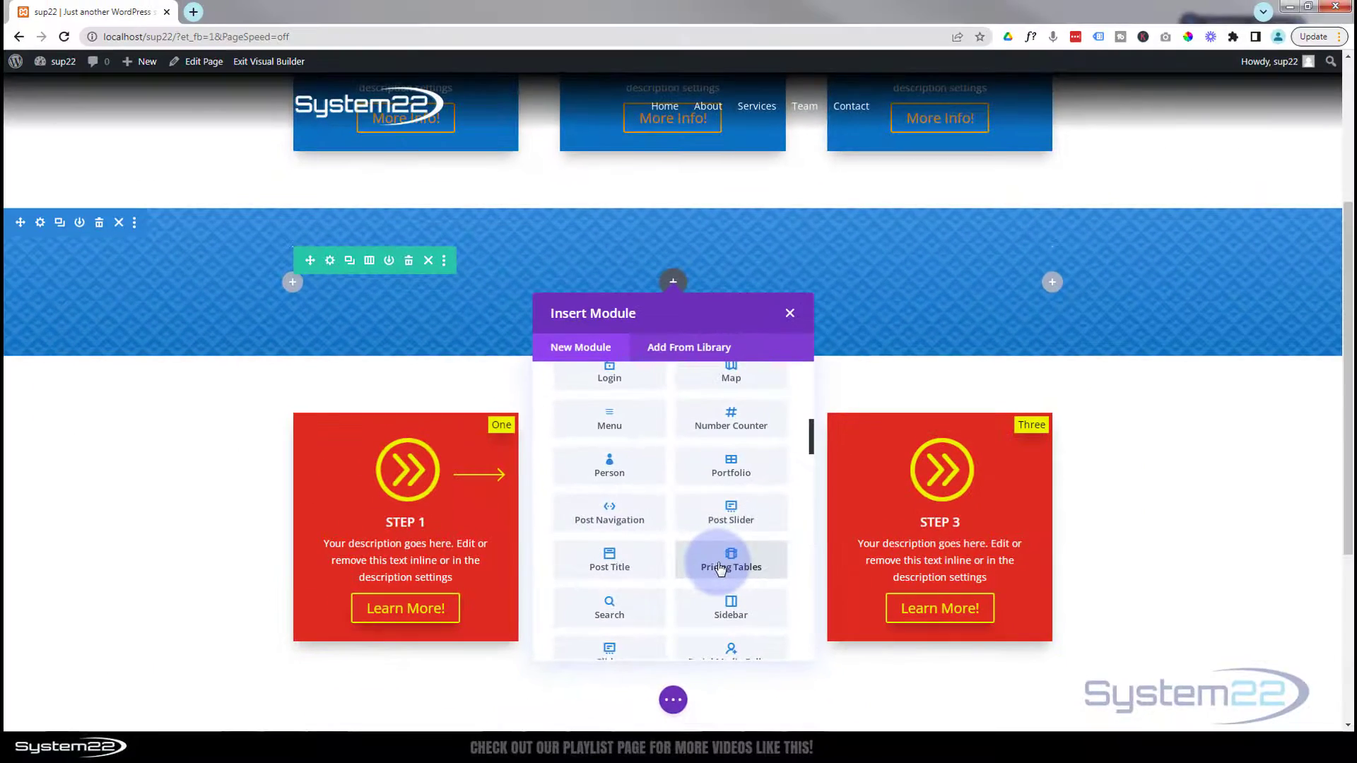
{"action": "left_click", "coordinate": [721, 569]}
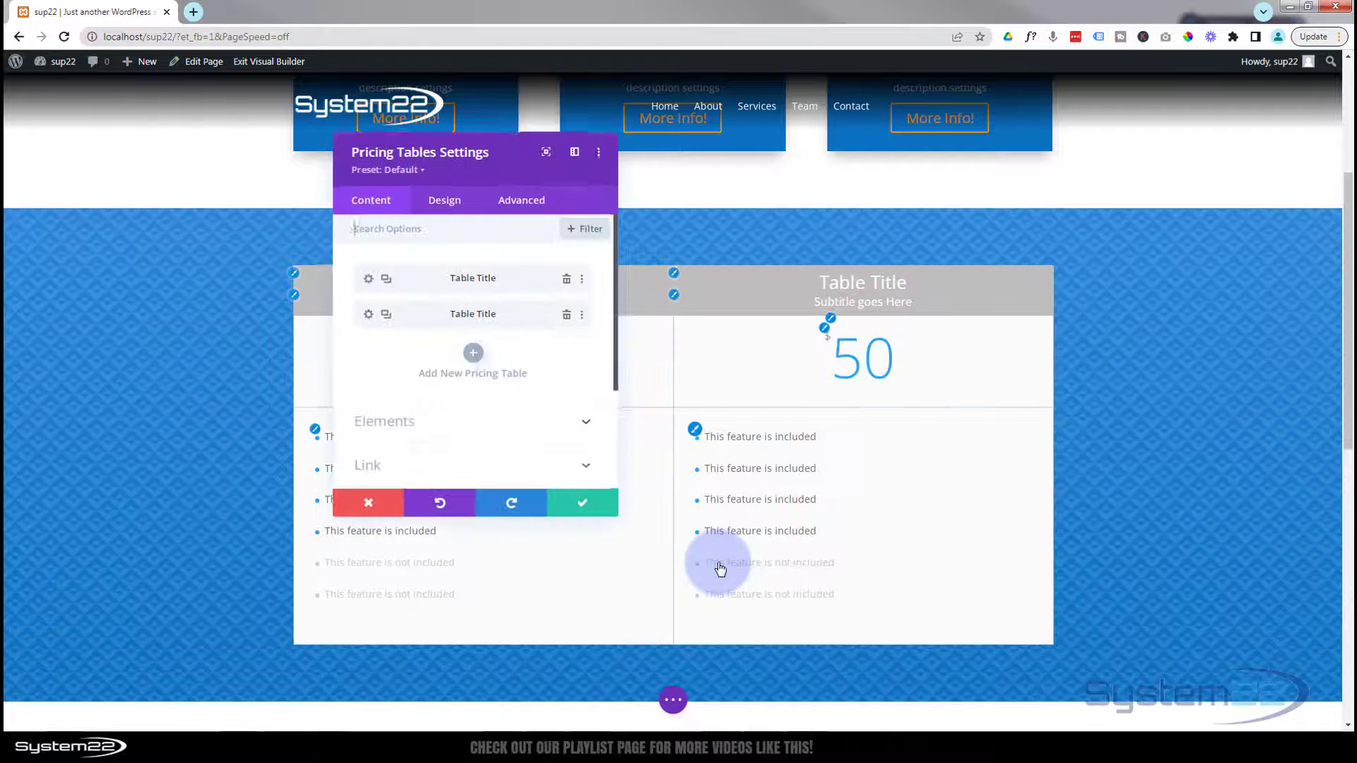
Clear the currency symbol of the first pricing table and set its price to $50
{"action": "left_click_drag", "start_coordinate": [638, 176], "coordinate": [883, 283]}
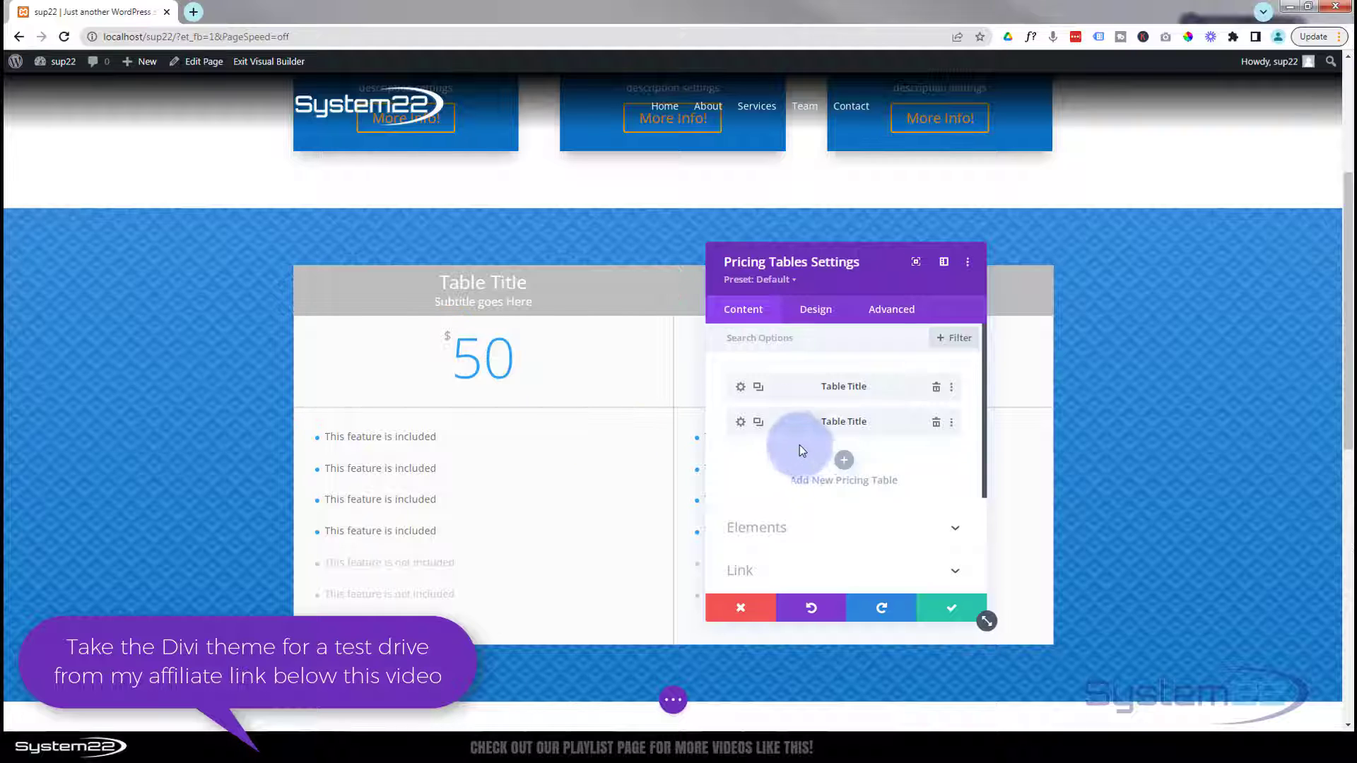
{"action": "left_click", "coordinate": [741, 391]}
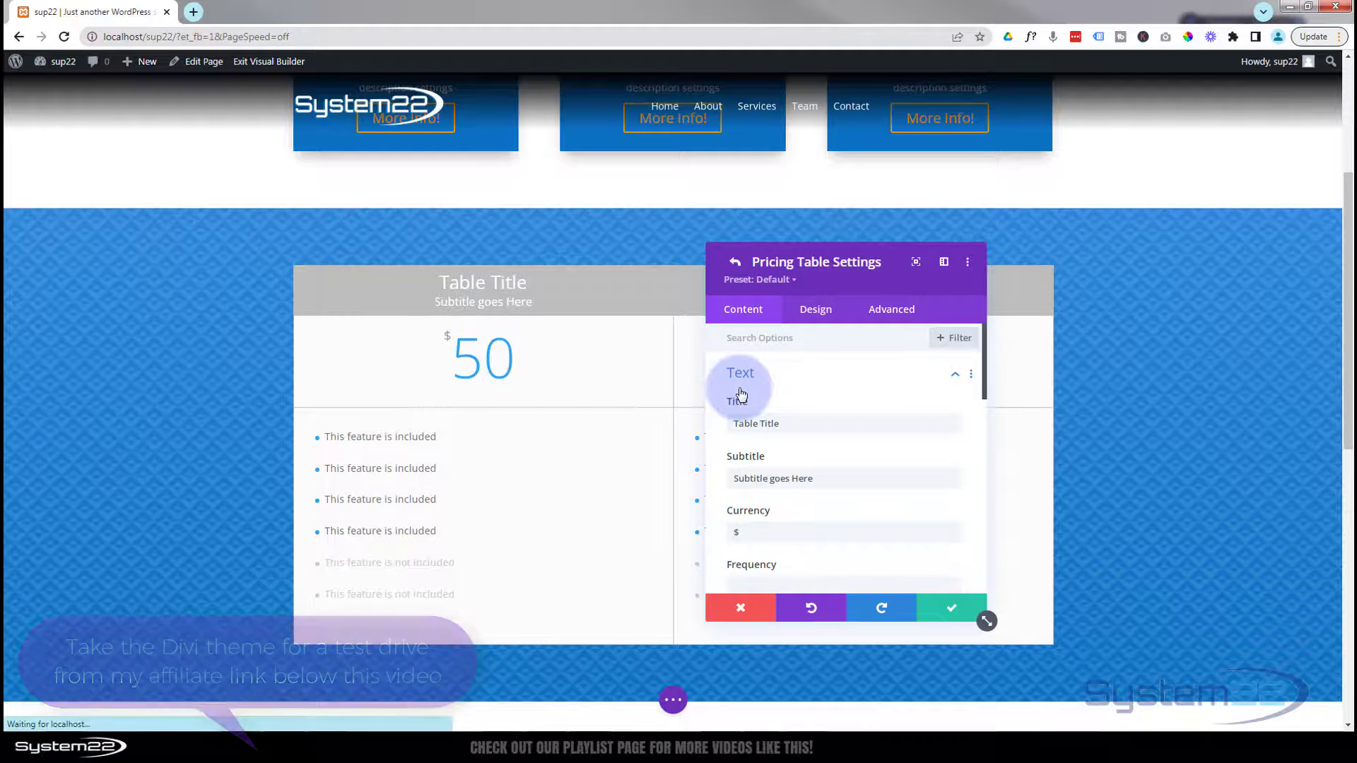
{"action": "scroll", "coordinate": [907, 293], "scroll_direction": "down", "scroll_amount": 3}
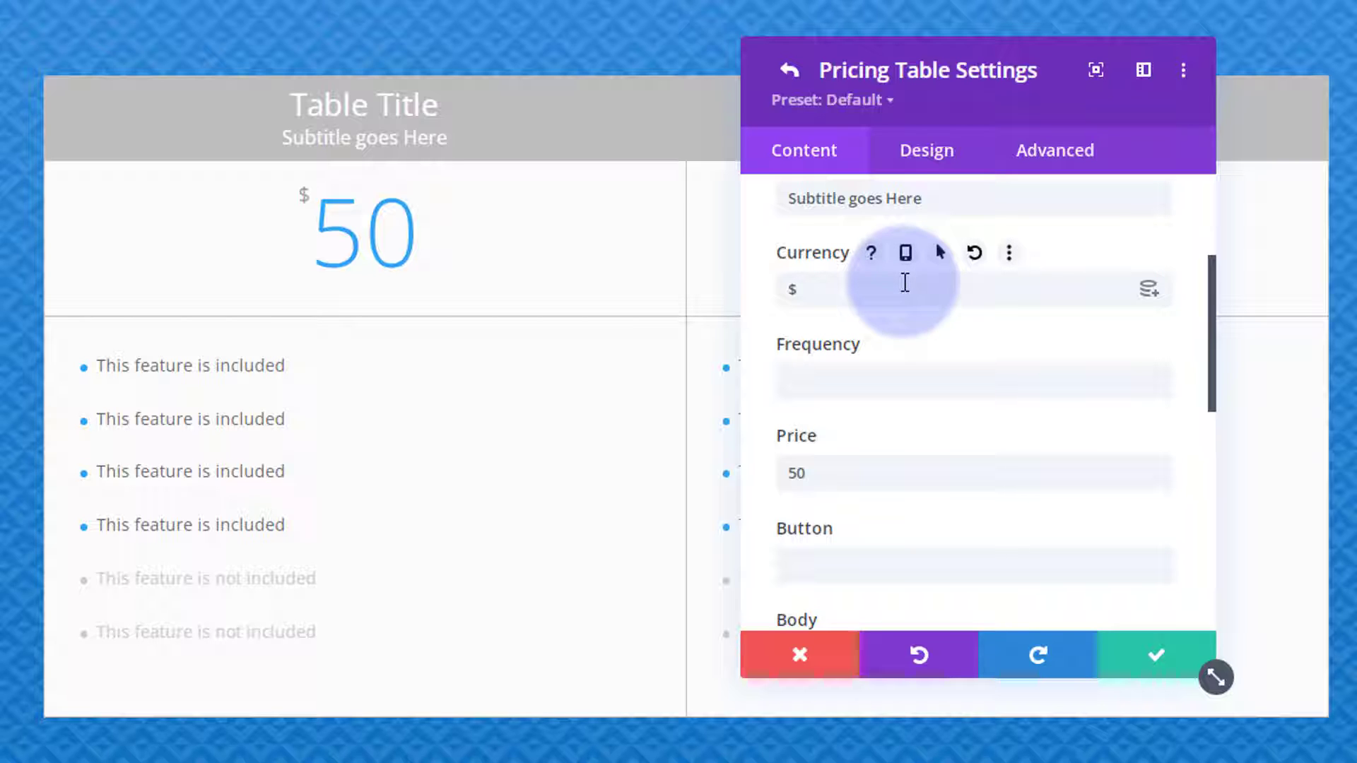
{"action": "left_click_drag", "start_coordinate": [803, 292], "coordinate": [762, 297]}
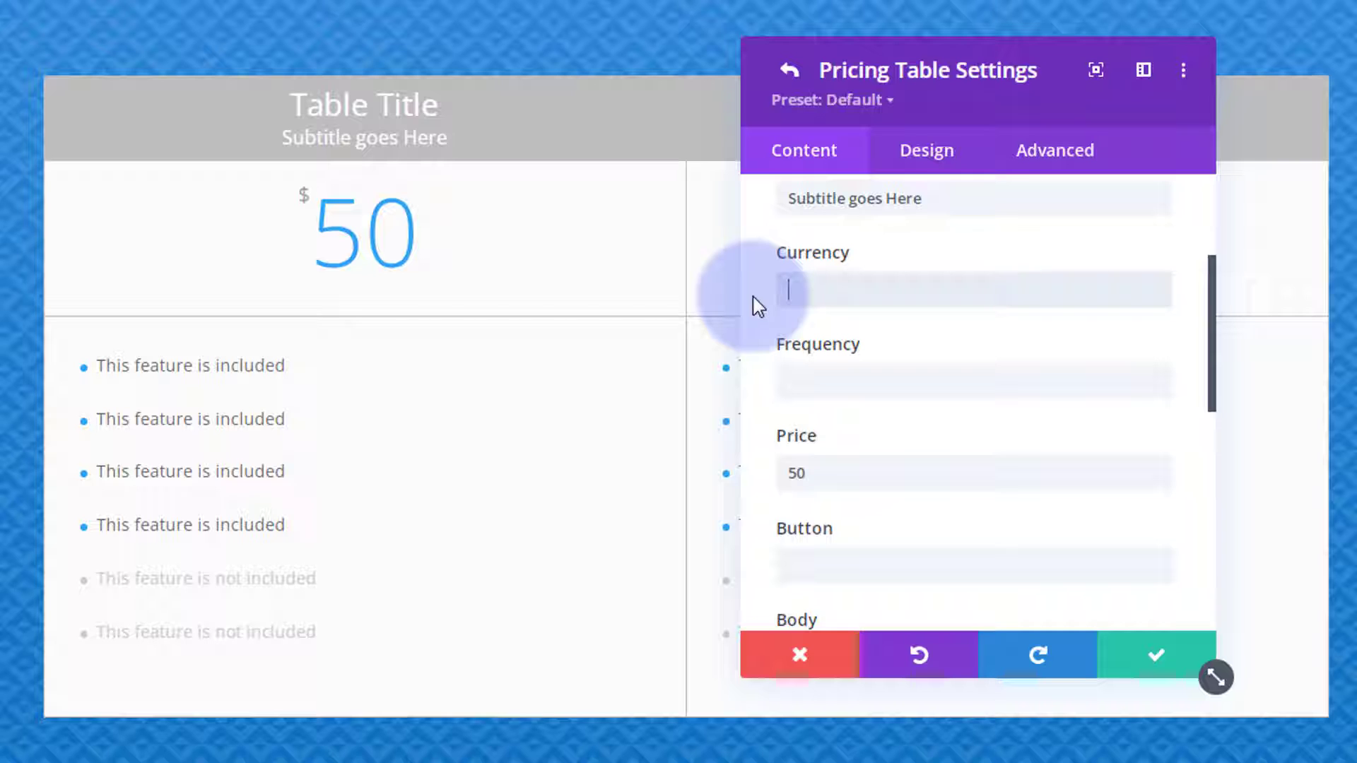
{"action": "left_click", "coordinate": [792, 473]}
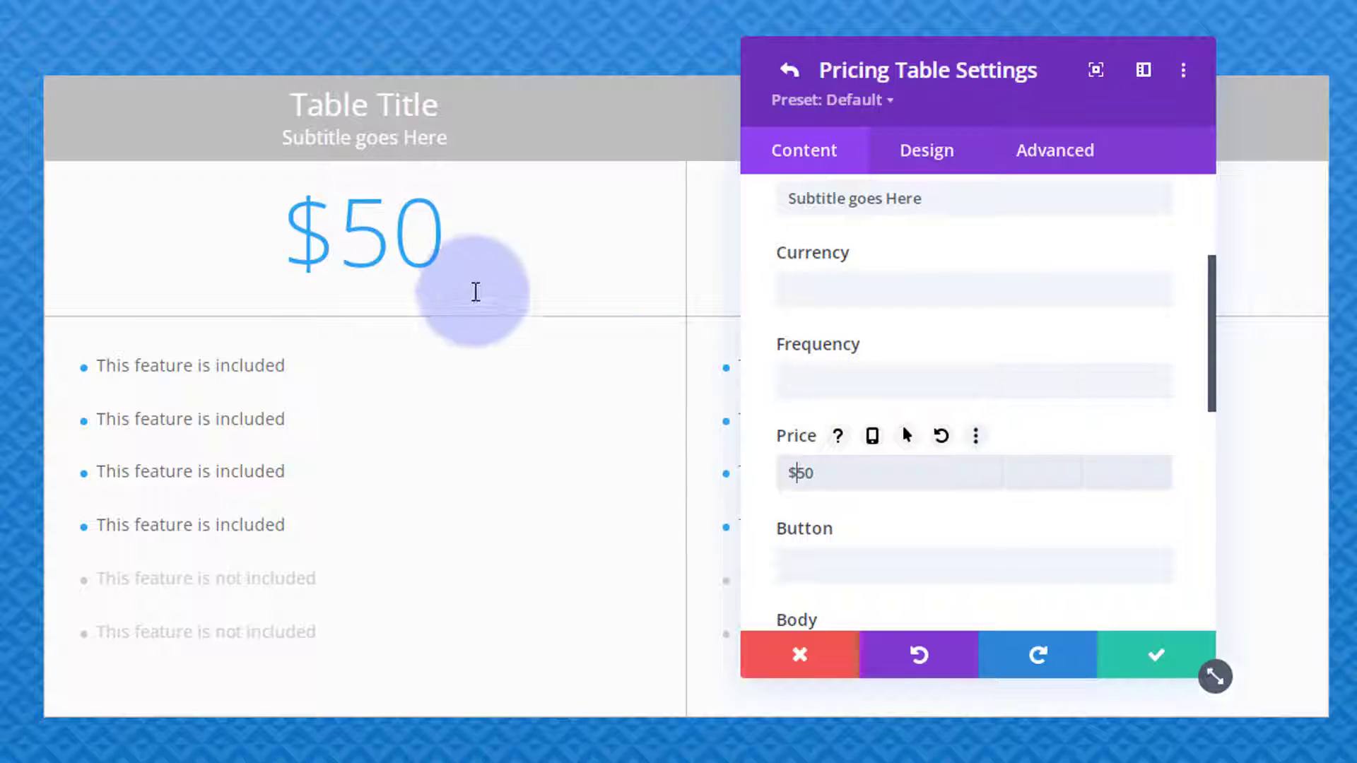
Set the first pricing table's frequency to $99
{"action": "left_click", "coordinate": [790, 366]}
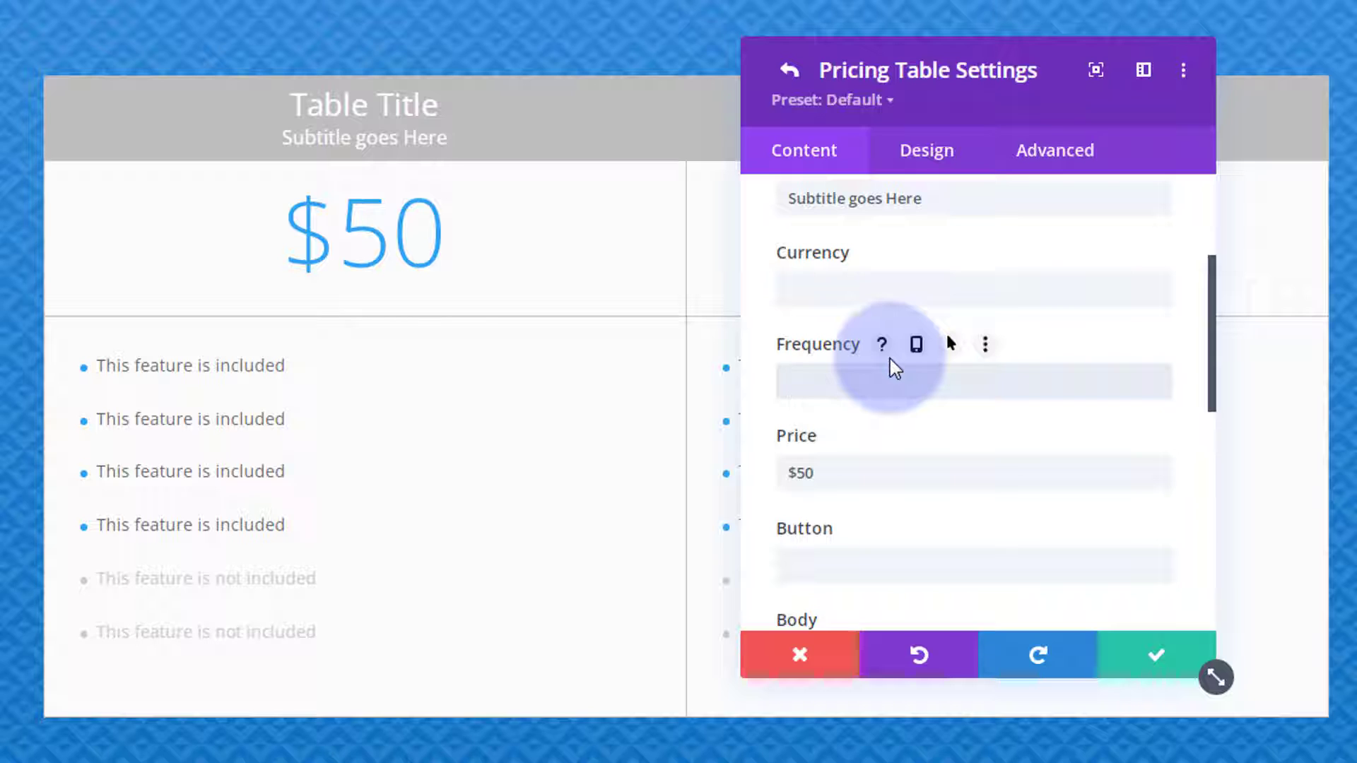
{"action": "type", "text": "$"}
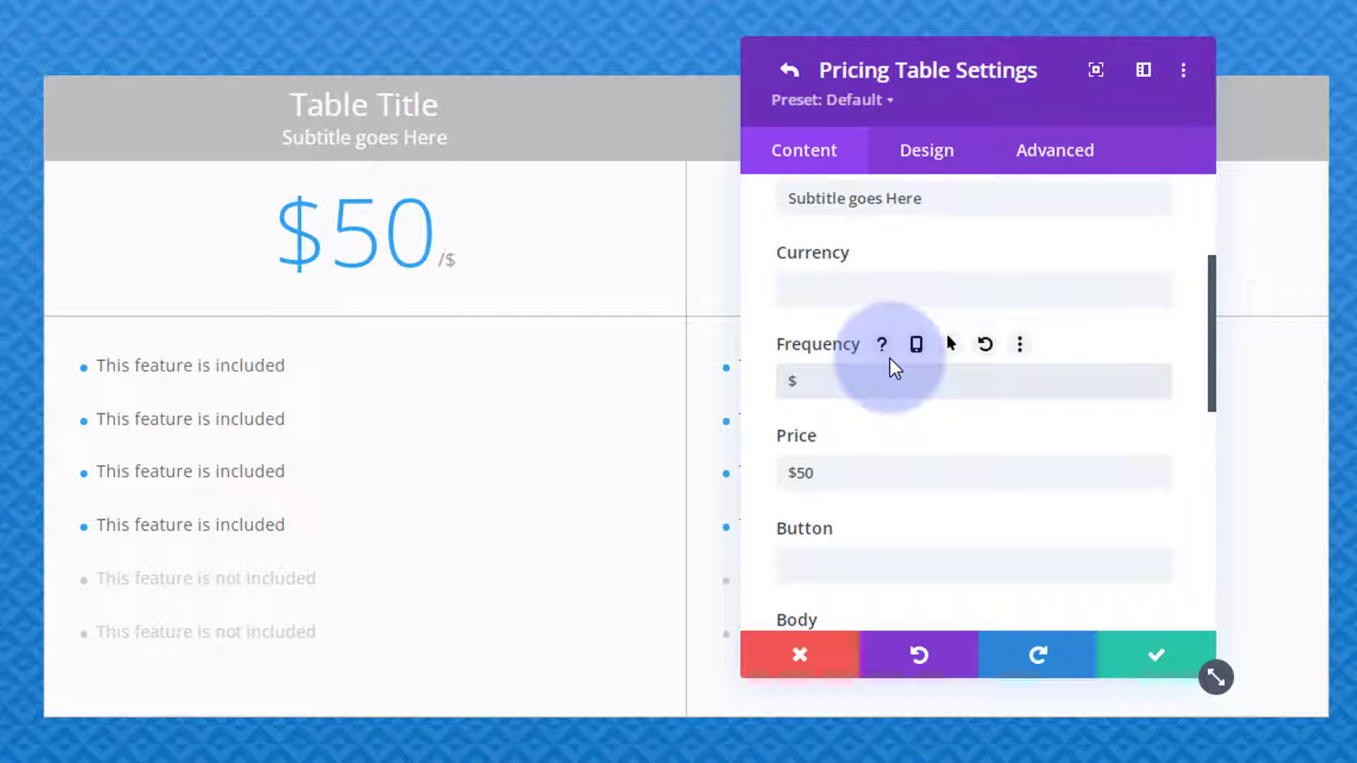
{"action": "type", "text": "99"}
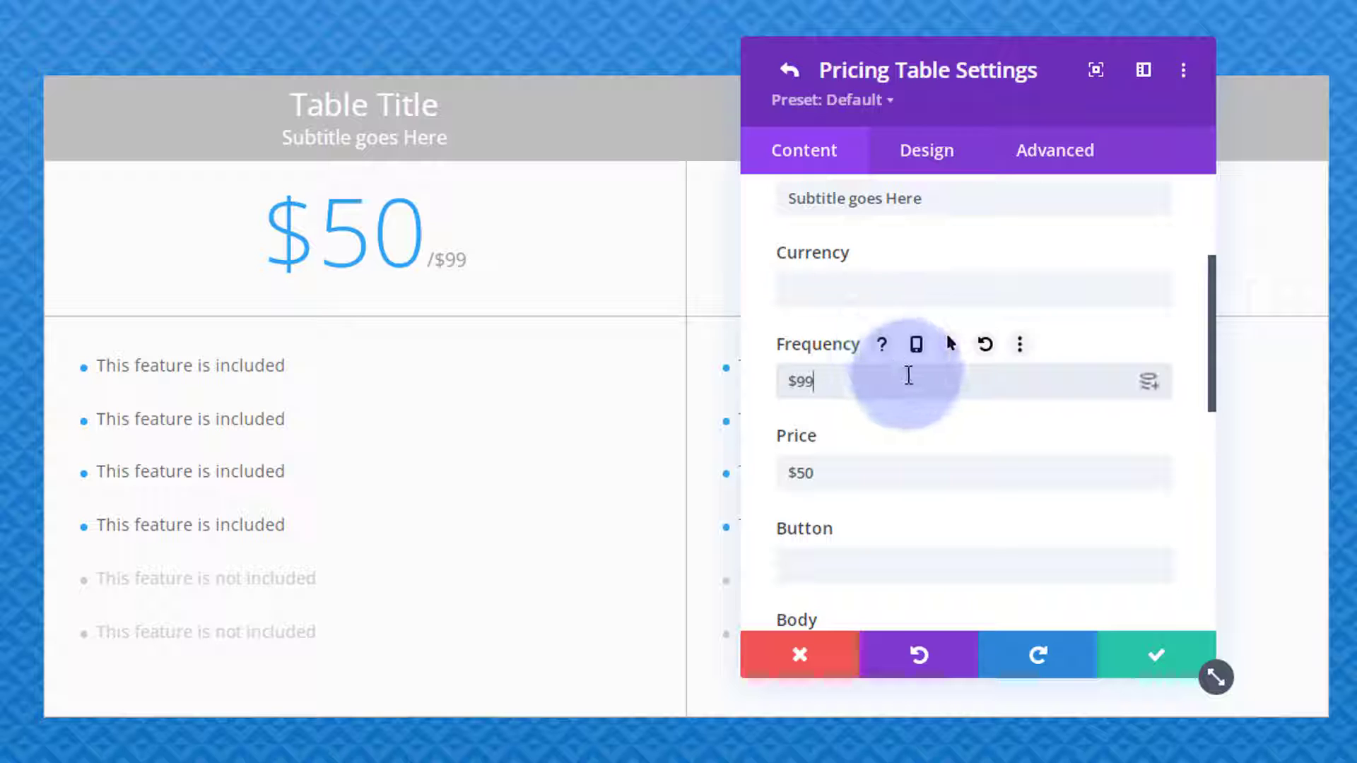
Set the first pricing table's price font weight to Bold
{"action": "left_click", "coordinate": [930, 159]}
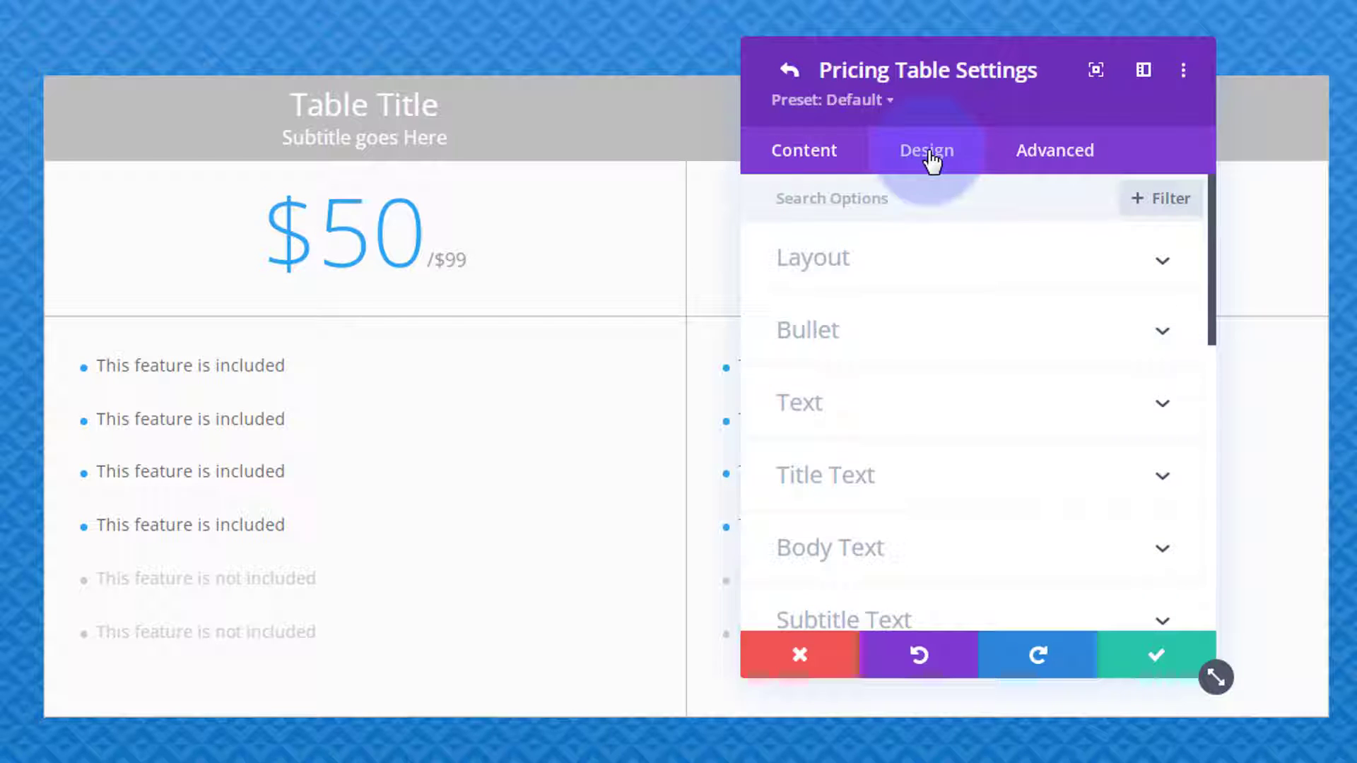
{"action": "scroll", "coordinate": [1015, 485], "scroll_direction": "down", "scroll_amount": 2}
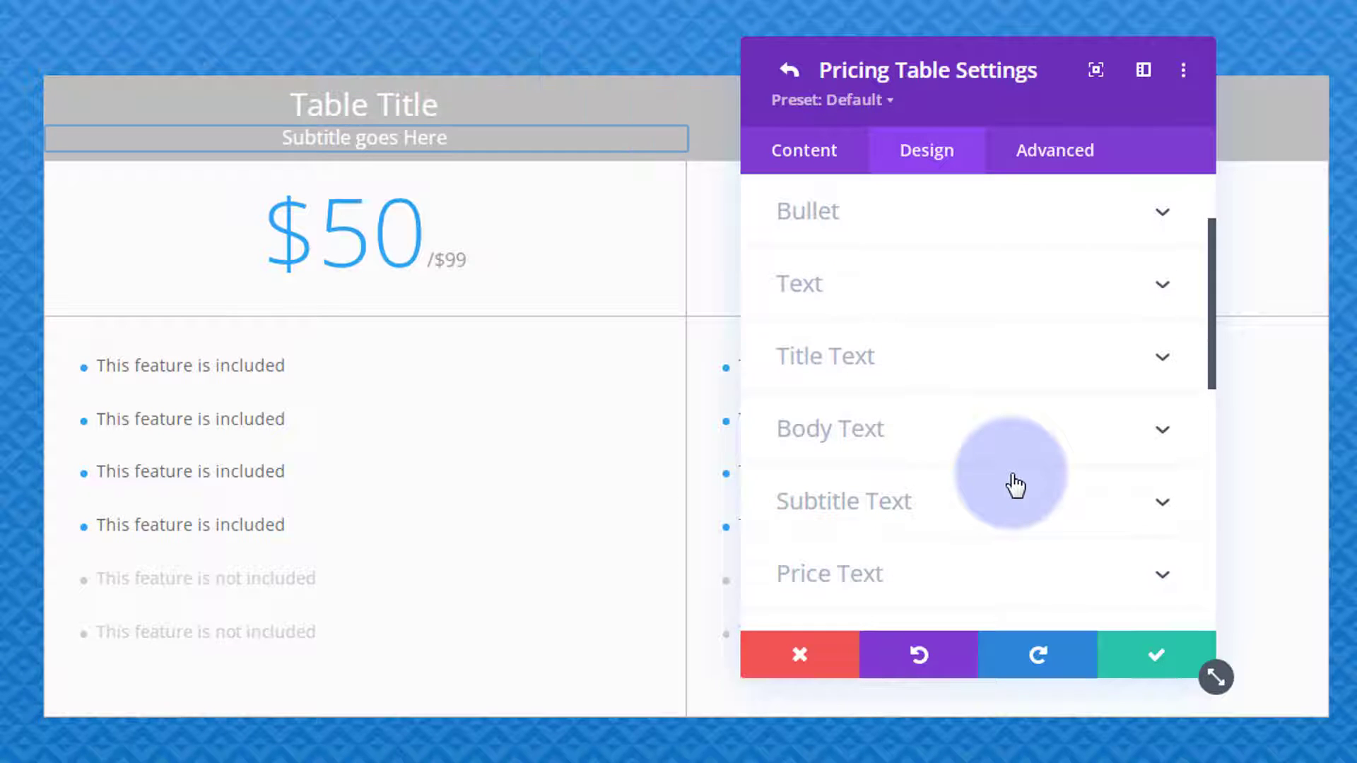
{"action": "scroll", "coordinate": [917, 447], "scroll_direction": "down", "scroll_amount": 1}
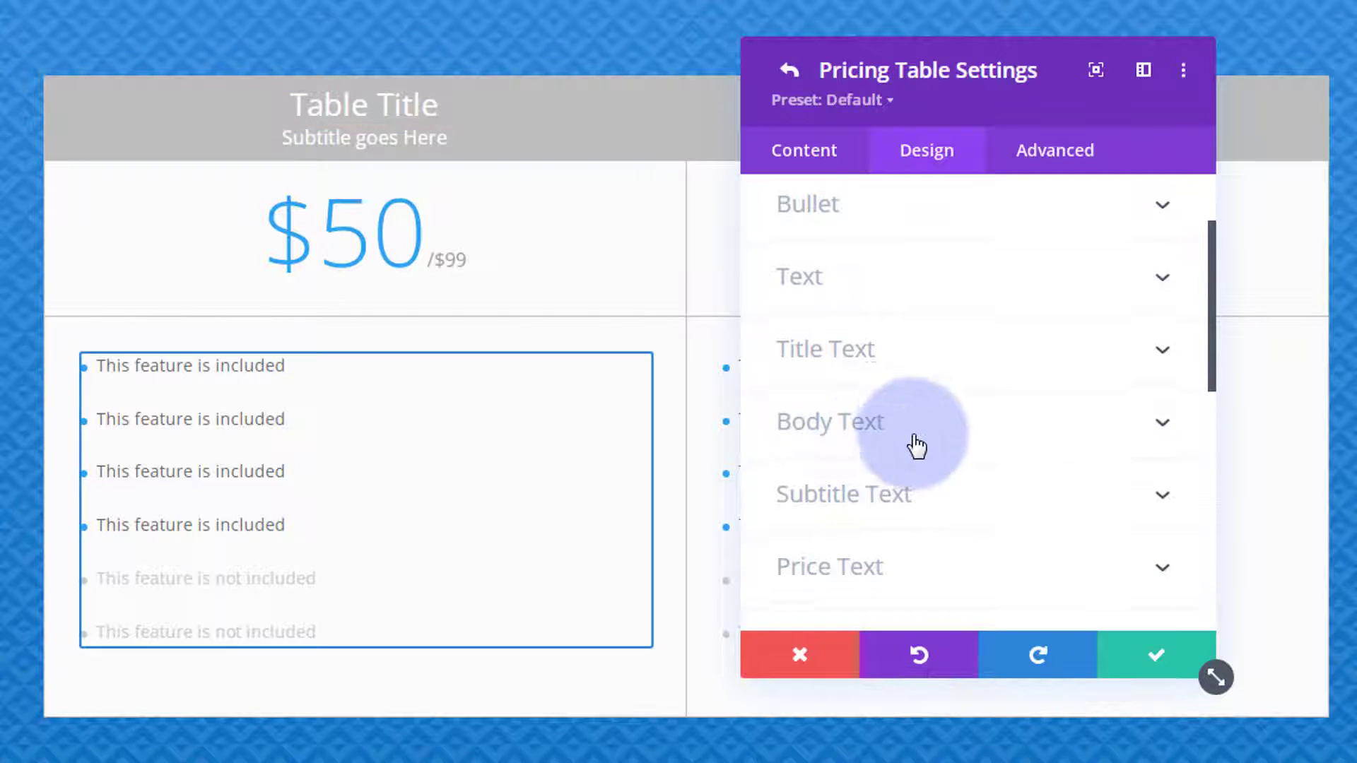
{"action": "scroll", "coordinate": [919, 424], "scroll_direction": "down", "scroll_amount": 3}
{"action": "left_click", "coordinate": [943, 342]}
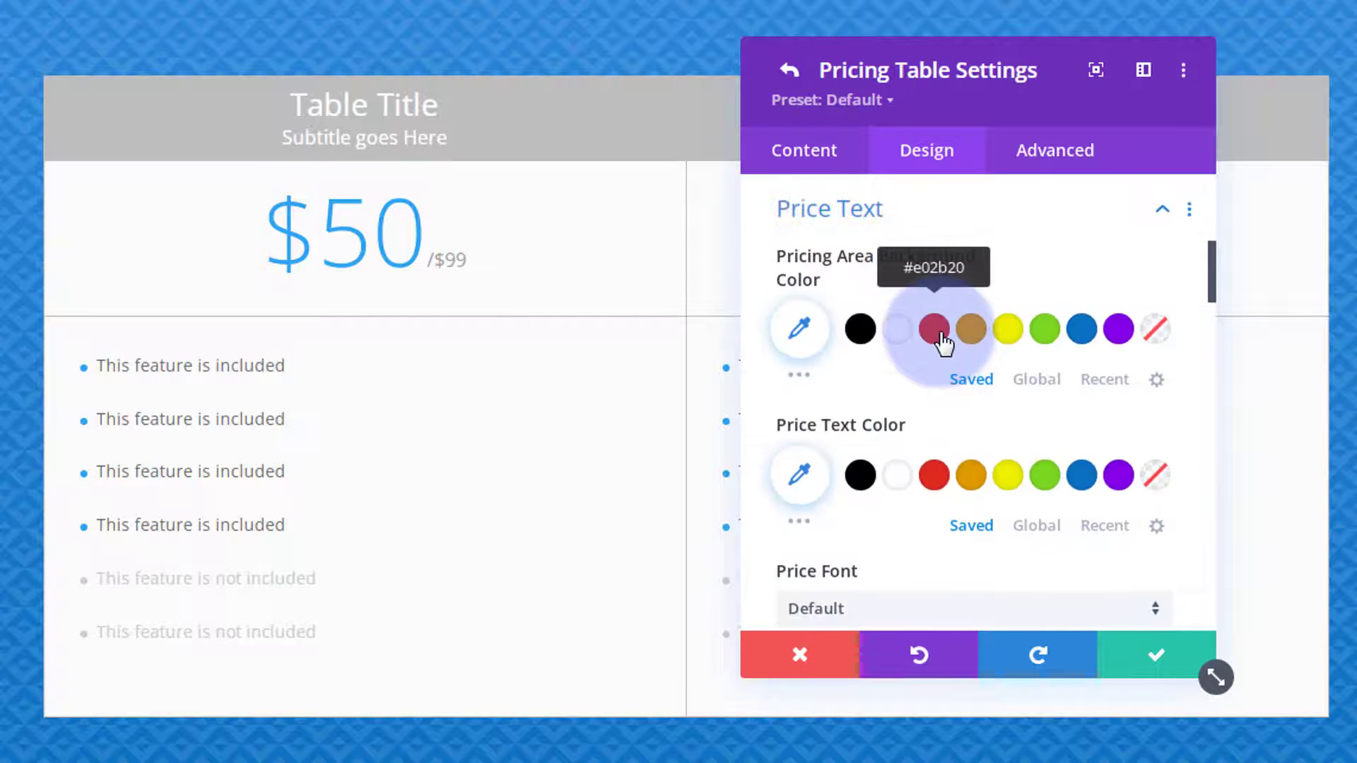
{"action": "scroll", "coordinate": [926, 388], "scroll_direction": "down", "scroll_amount": 2}
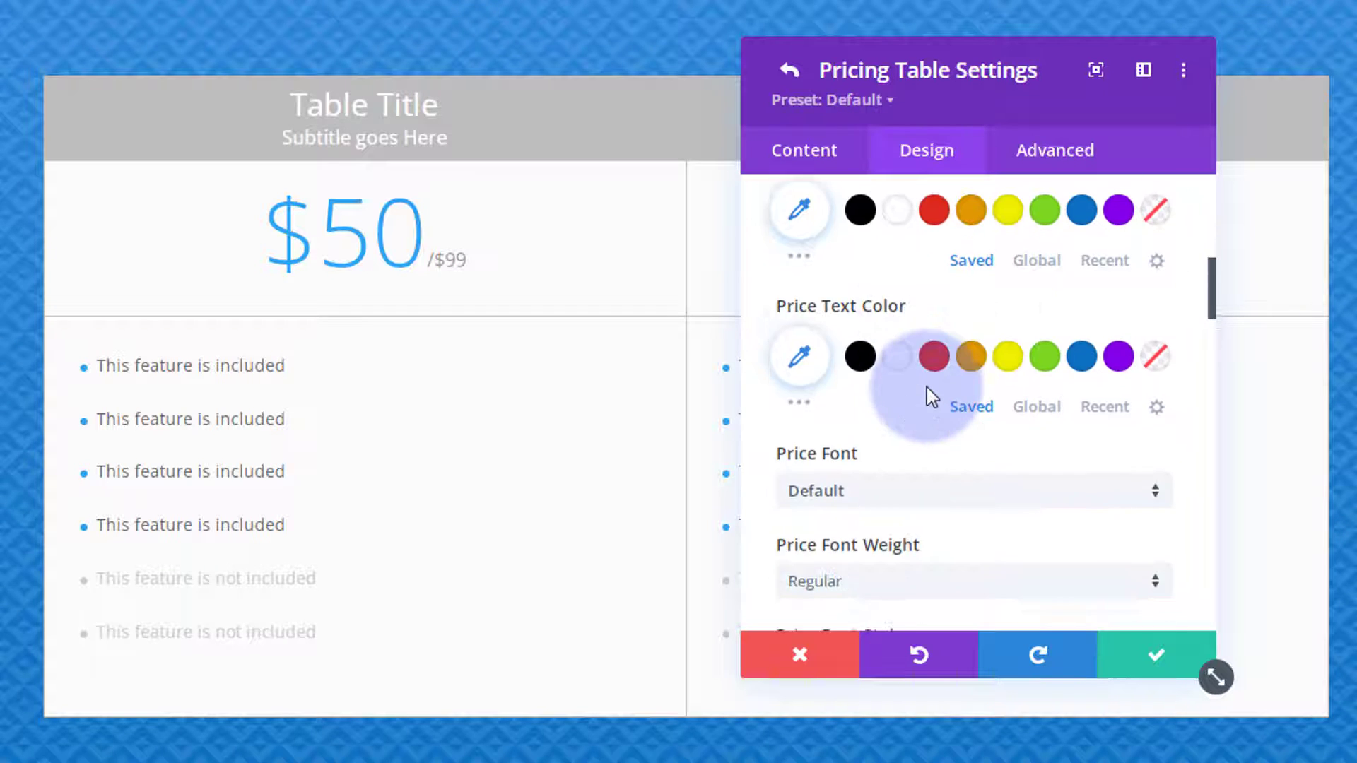
{"action": "left_click", "coordinate": [884, 469]}
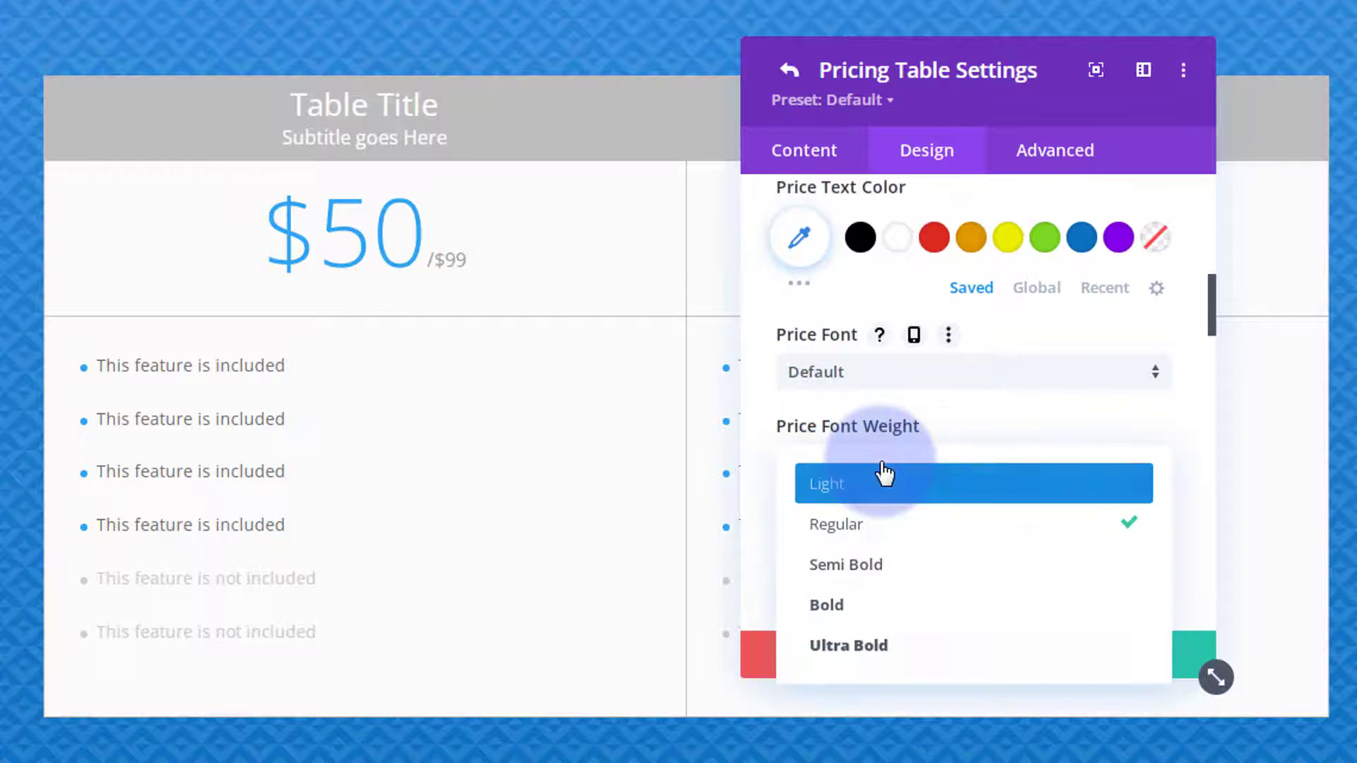
{"action": "left_click", "coordinate": [894, 602]}
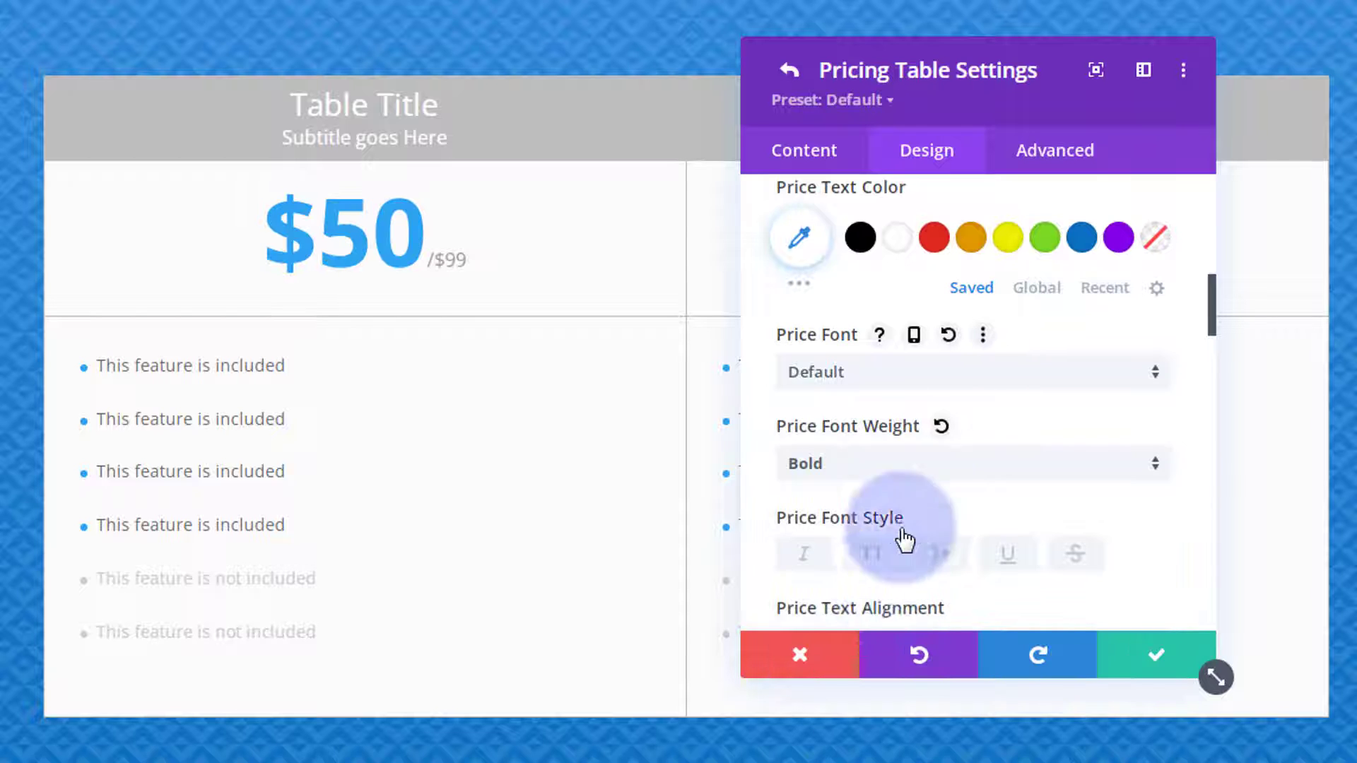
Set the first table's currency and frequency text size to 38px and its color to red #e02b20
{"action": "scroll", "coordinate": [923, 442], "scroll_direction": "down", "scroll_amount": 15}
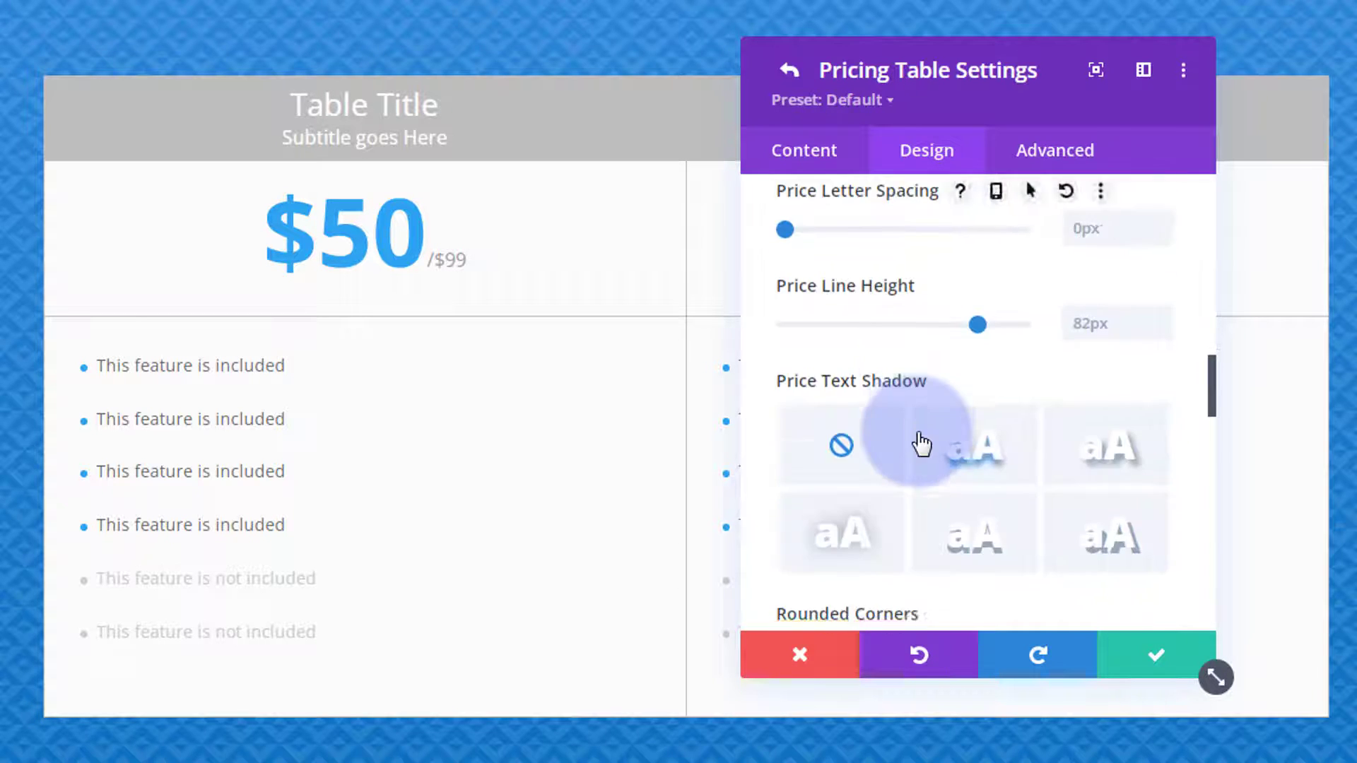
{"action": "scroll", "coordinate": [922, 444], "scroll_direction": "down", "scroll_amount": 15}
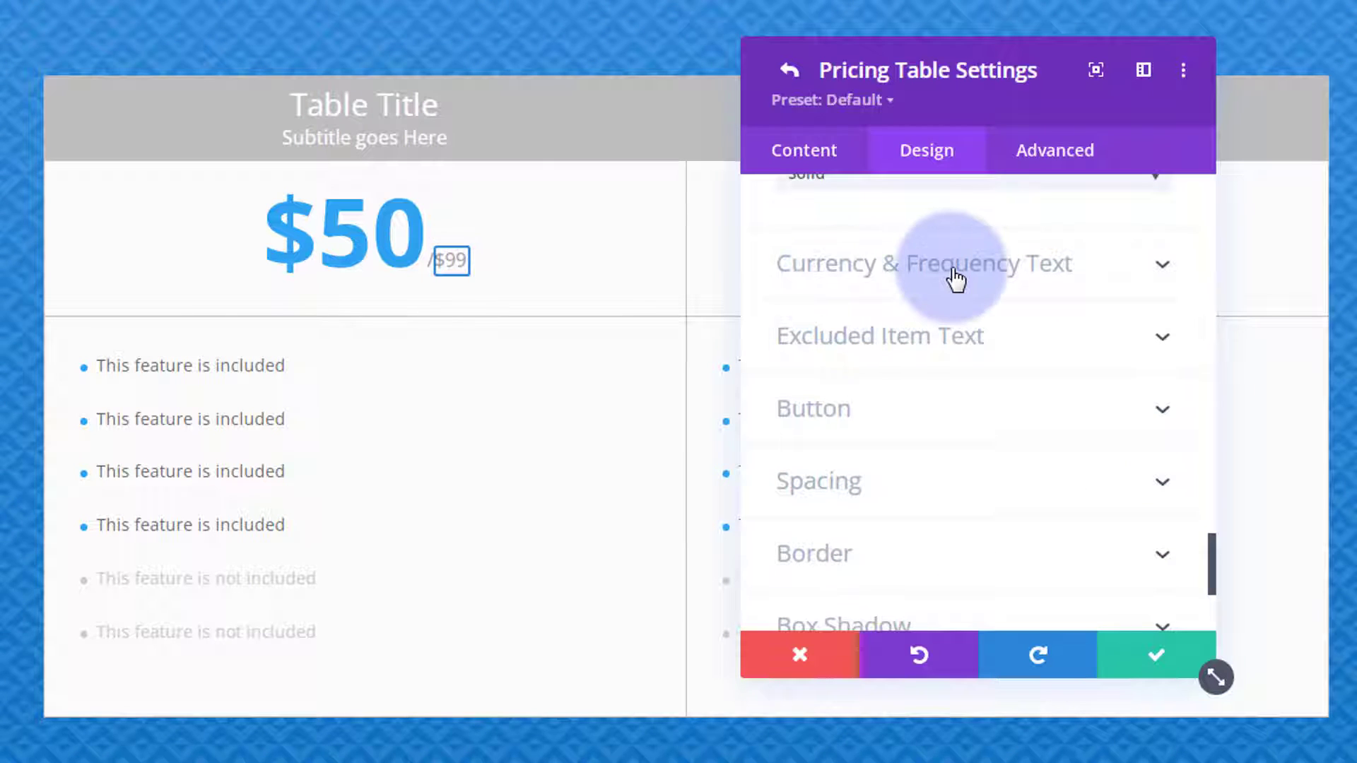
{"action": "left_click", "coordinate": [955, 279]}
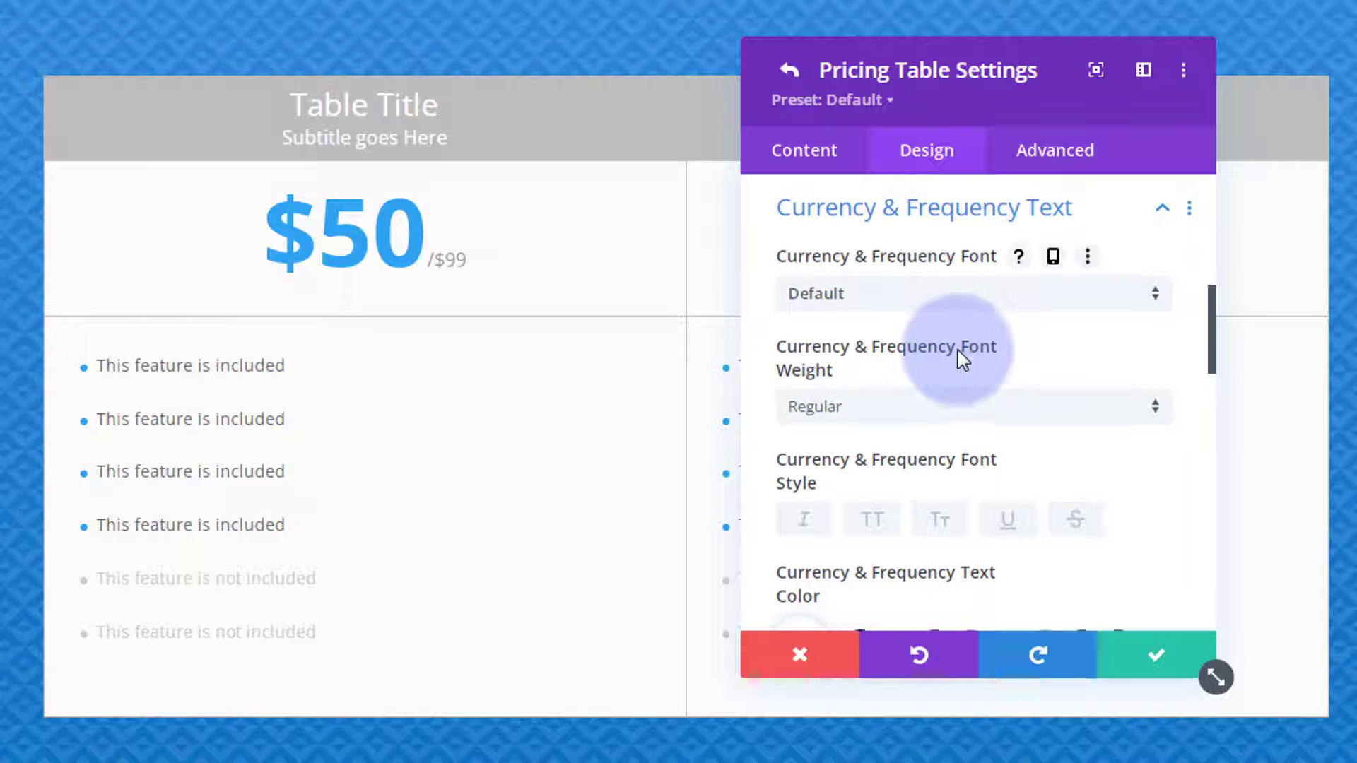
{"action": "scroll", "coordinate": [958, 358], "scroll_direction": "down", "scroll_amount": 5}
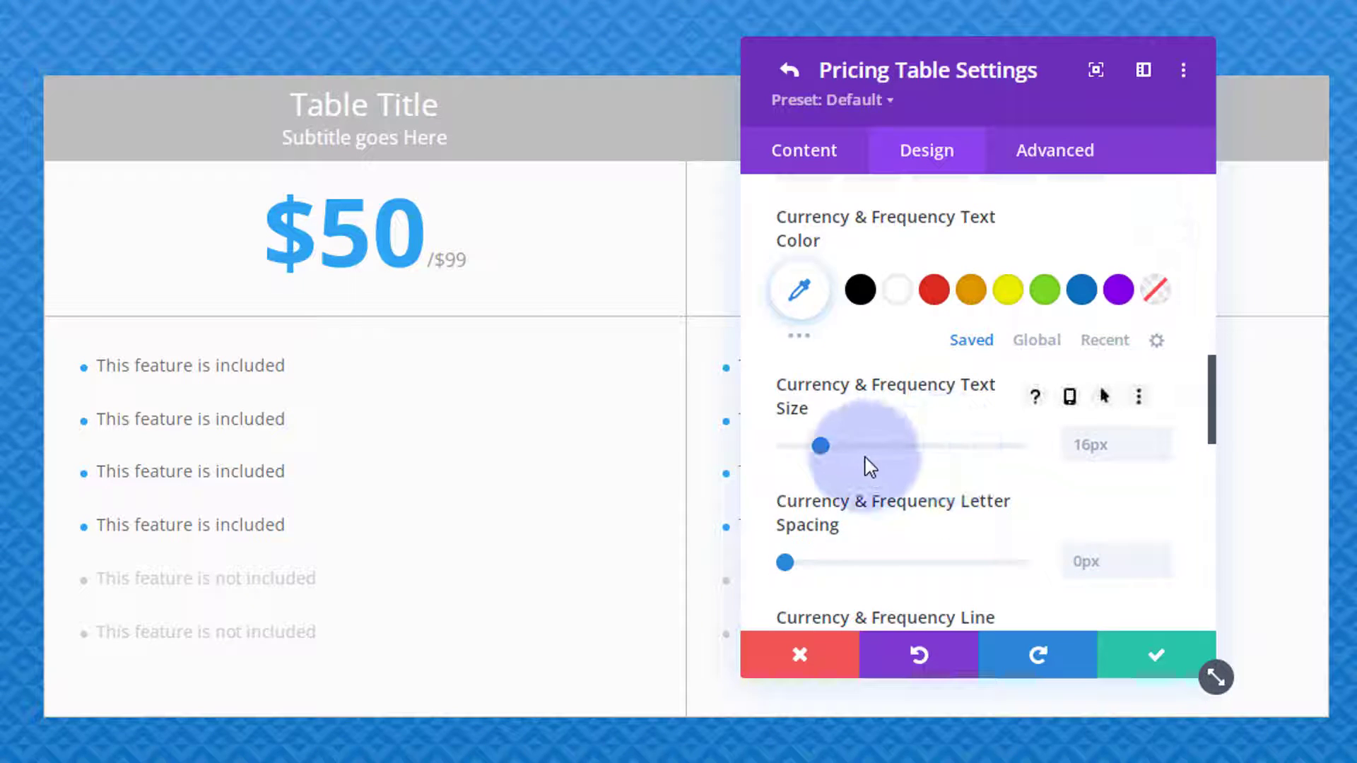
{"action": "left_click_drag", "start_coordinate": [822, 445], "coordinate": [876, 449]}
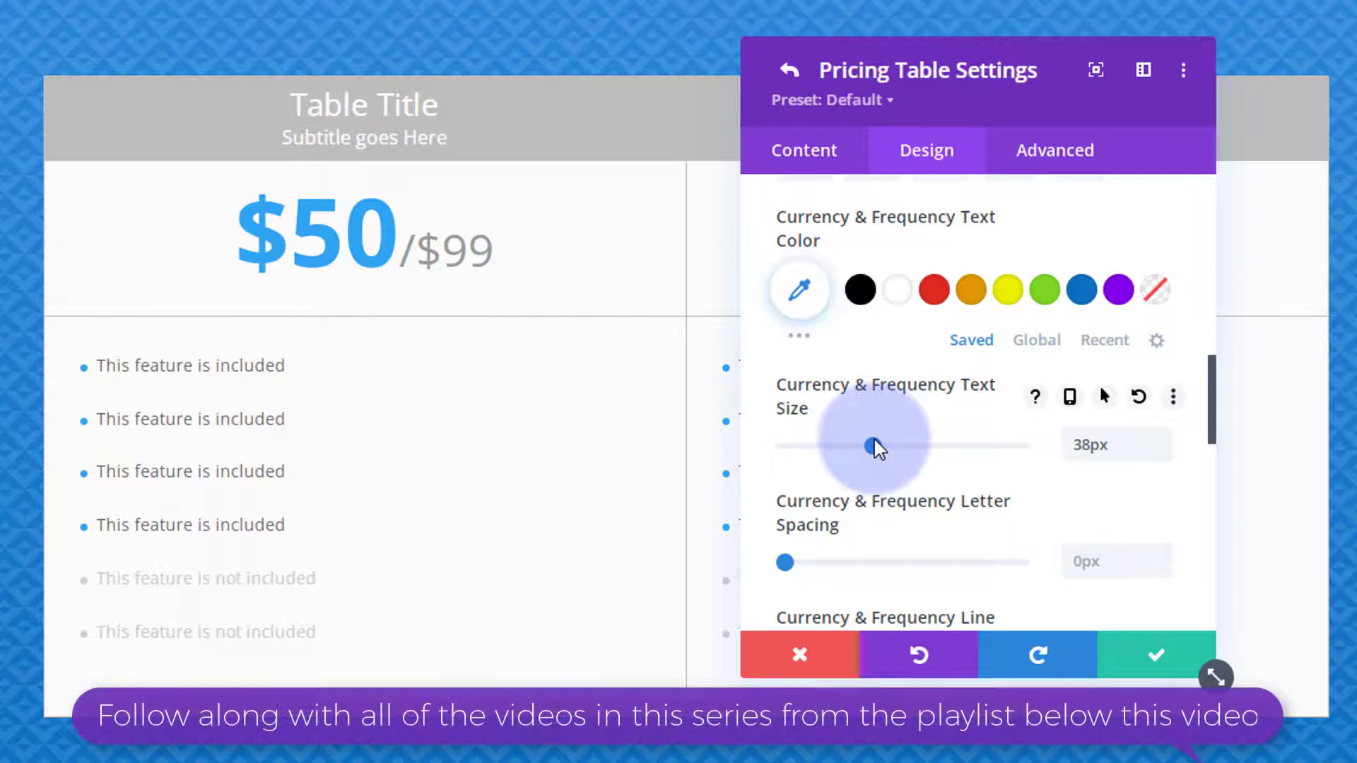
{"action": "left_click", "coordinate": [936, 291]}
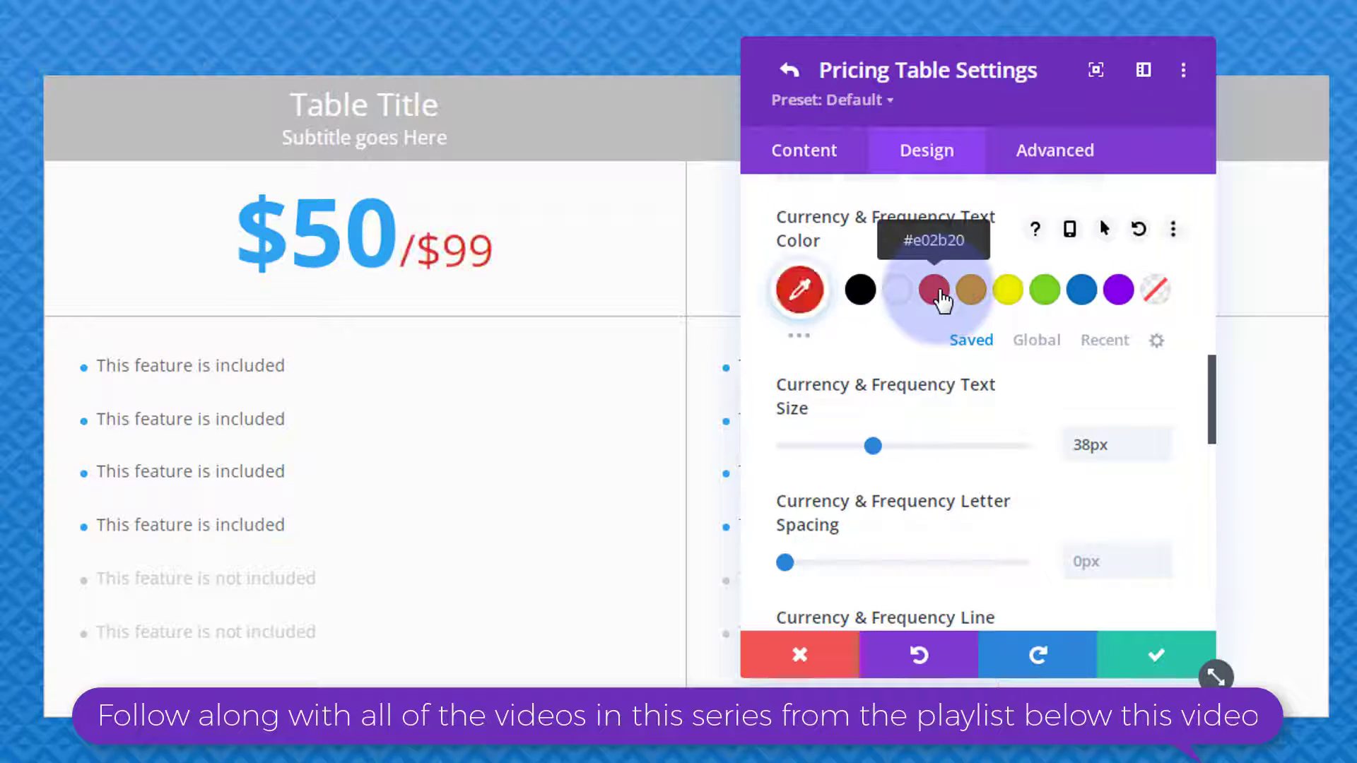
Set the first pricing table's currency and frequency text to Bold with strikethrough, and save that table's settings
{"action": "scroll", "coordinate": [940, 365], "scroll_direction": "up", "scroll_amount": 3}
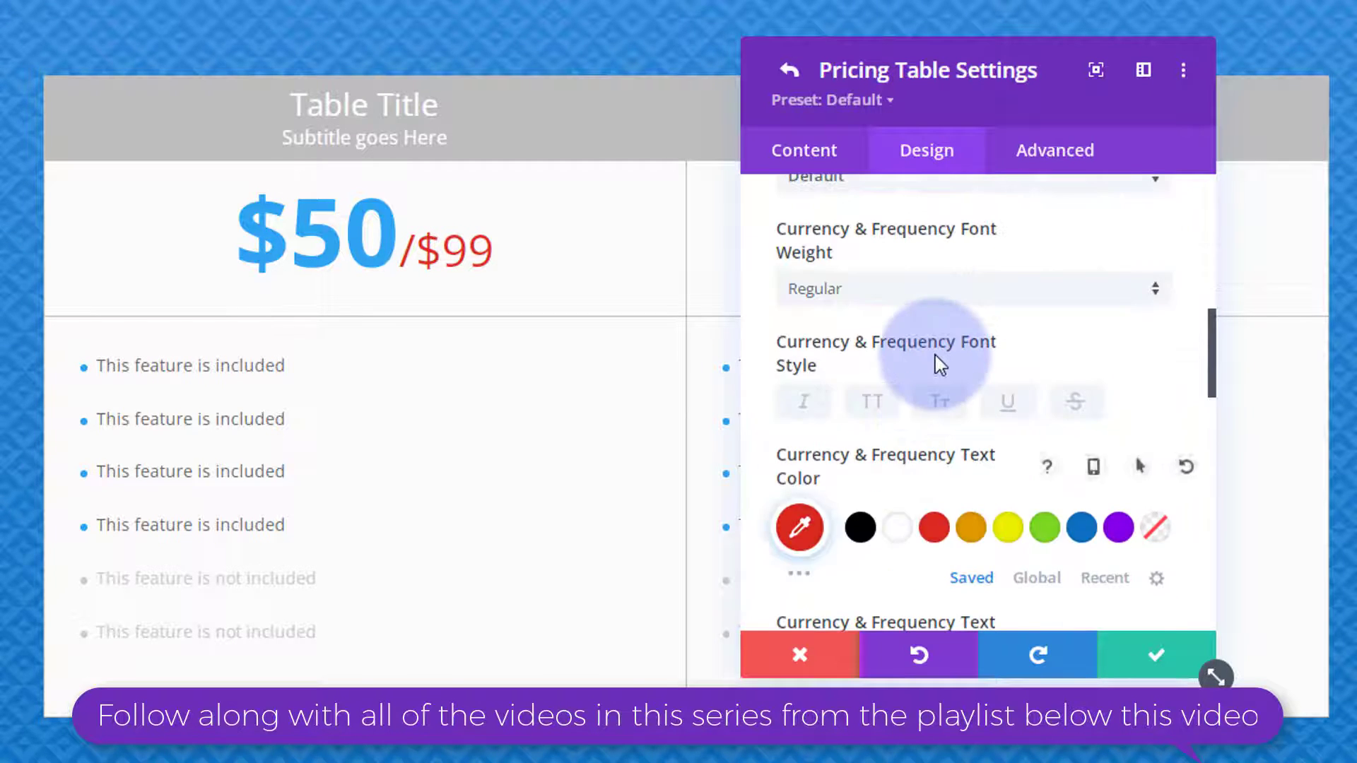
{"action": "left_click", "coordinate": [927, 298]}
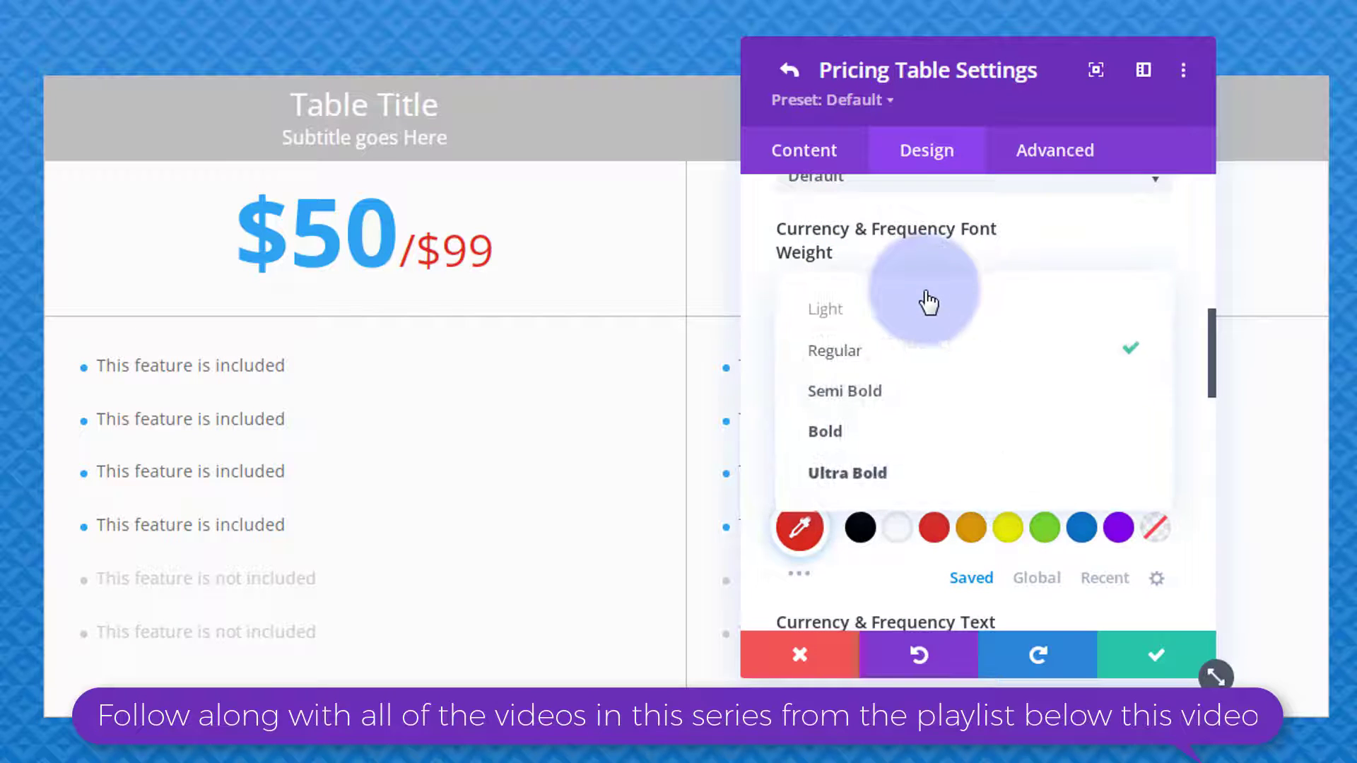
{"action": "left_click", "coordinate": [896, 432]}
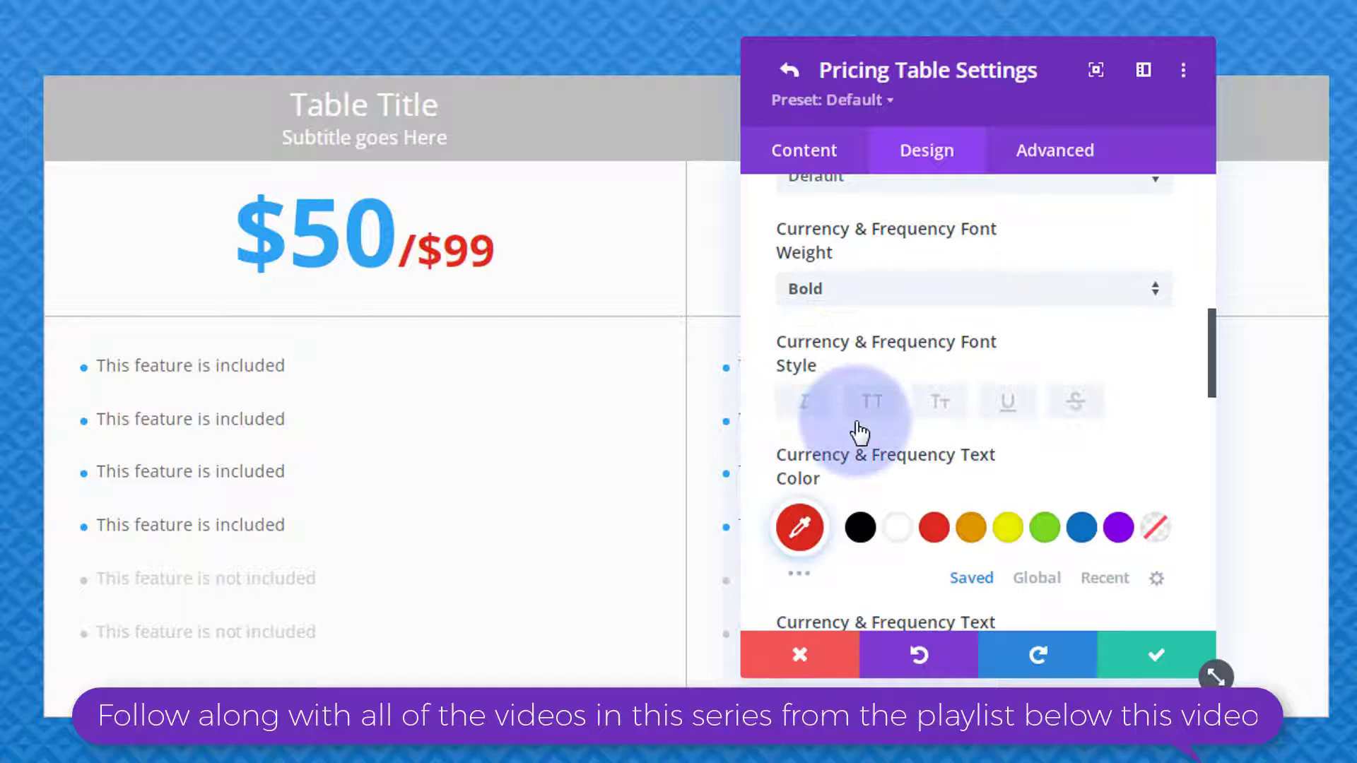
{"action": "left_click", "coordinate": [1078, 406]}
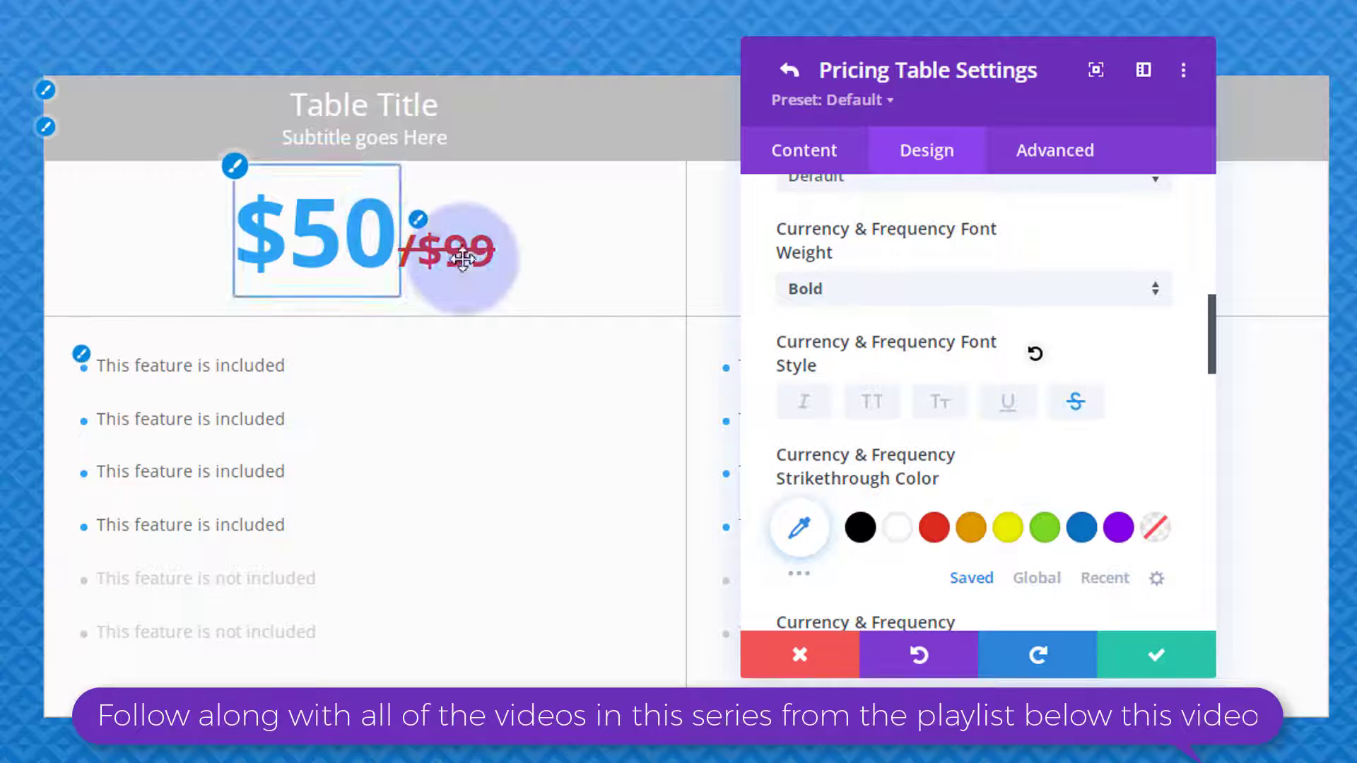
{"action": "scroll", "coordinate": [901, 424], "scroll_direction": "up", "scroll_amount": 2}
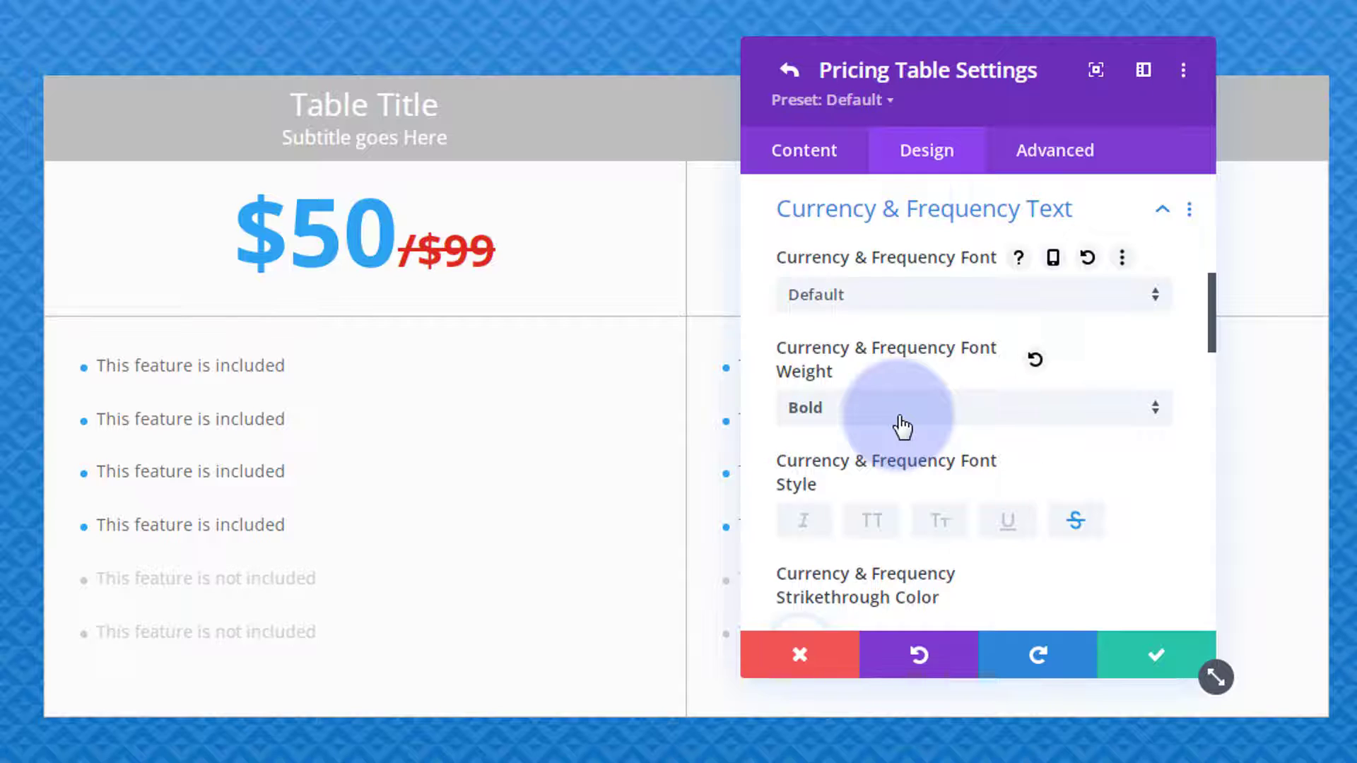
{"action": "scroll", "coordinate": [902, 427], "scroll_direction": "up", "scroll_amount": 4}
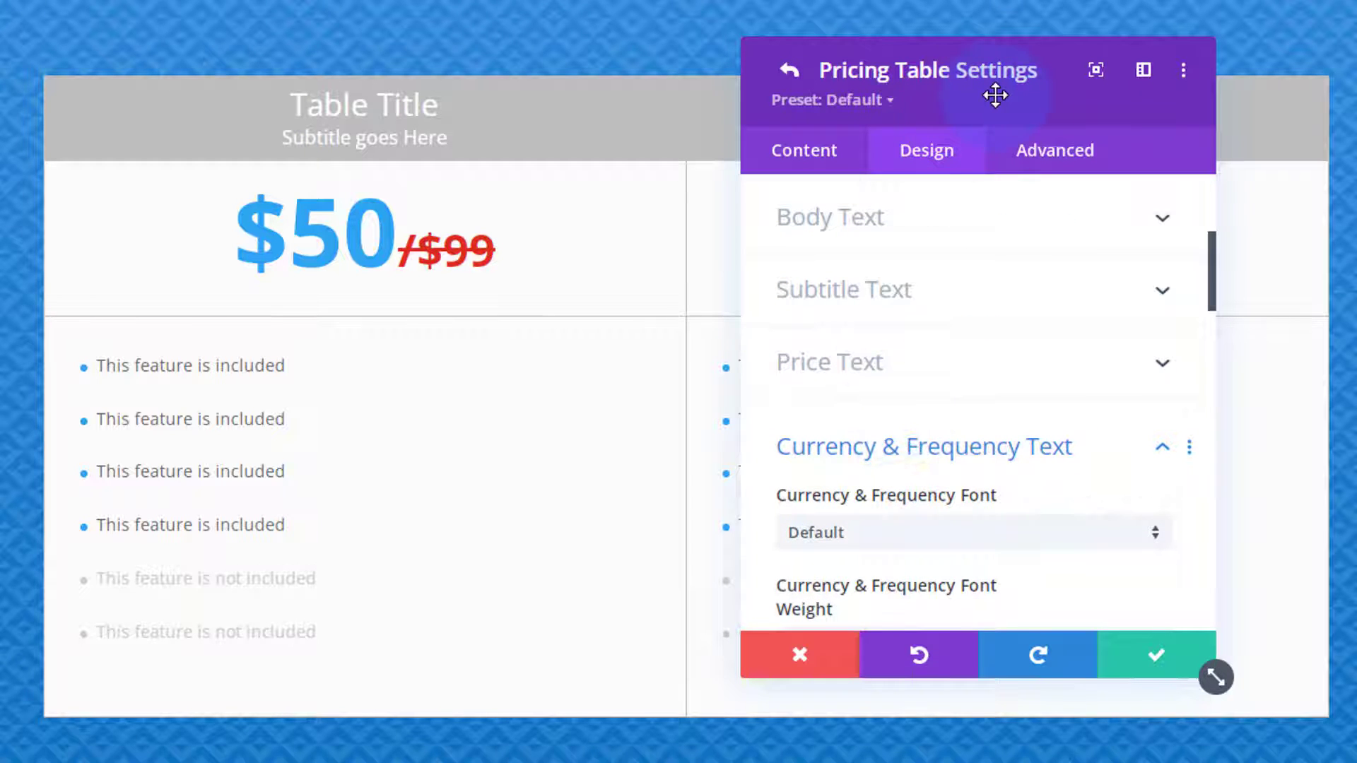
{"action": "left_click_drag", "start_coordinate": [995, 95], "coordinate": [561, 30]}
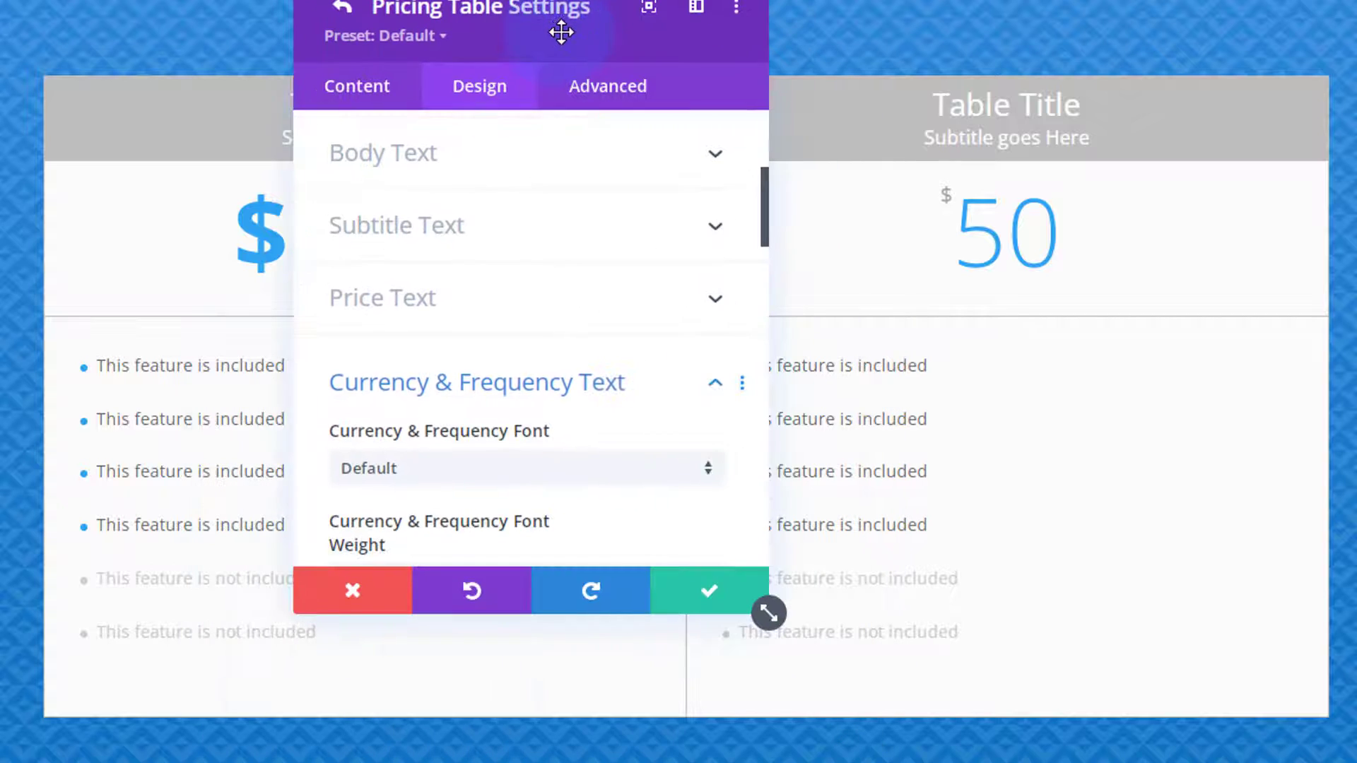
{"action": "left_click", "coordinate": [706, 601]}
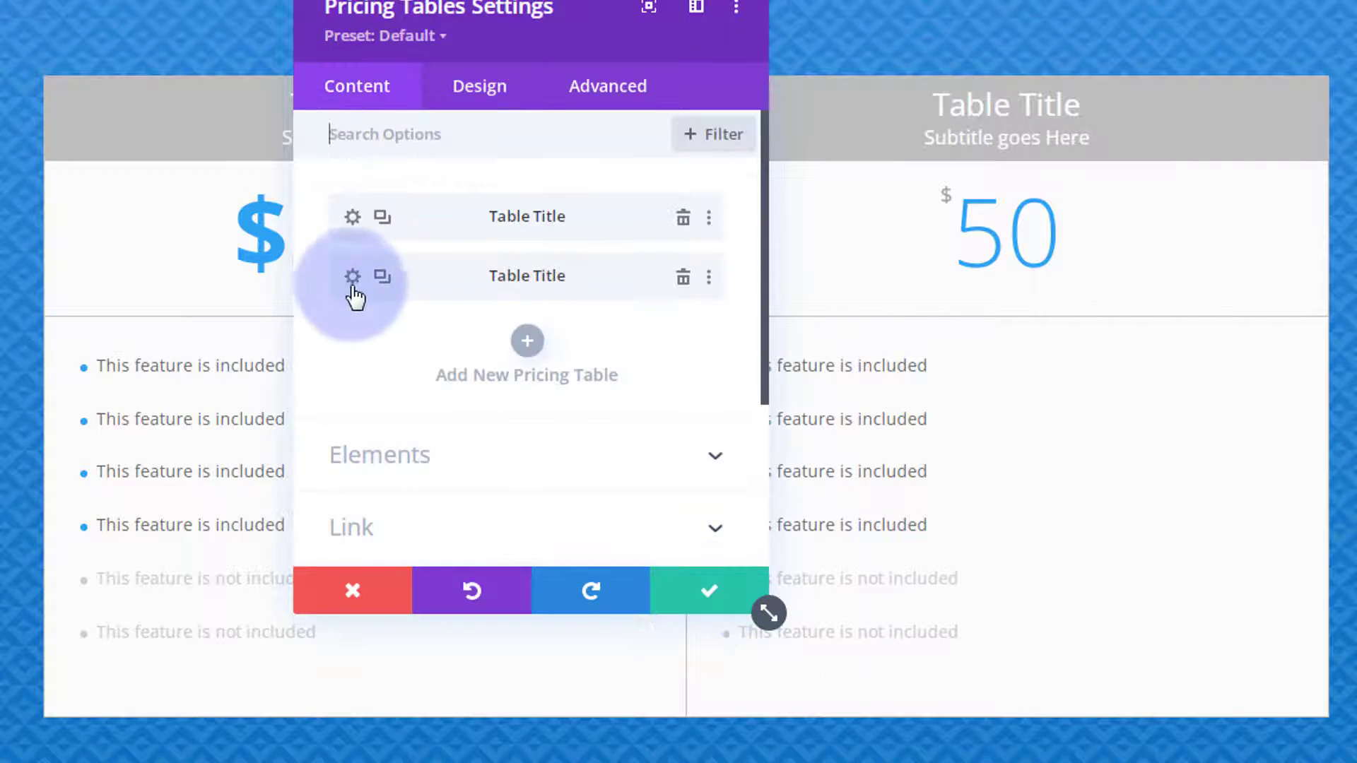
Clear the currency symbol of the second pricing table and set its price to $99
{"action": "left_click", "coordinate": [353, 277]}
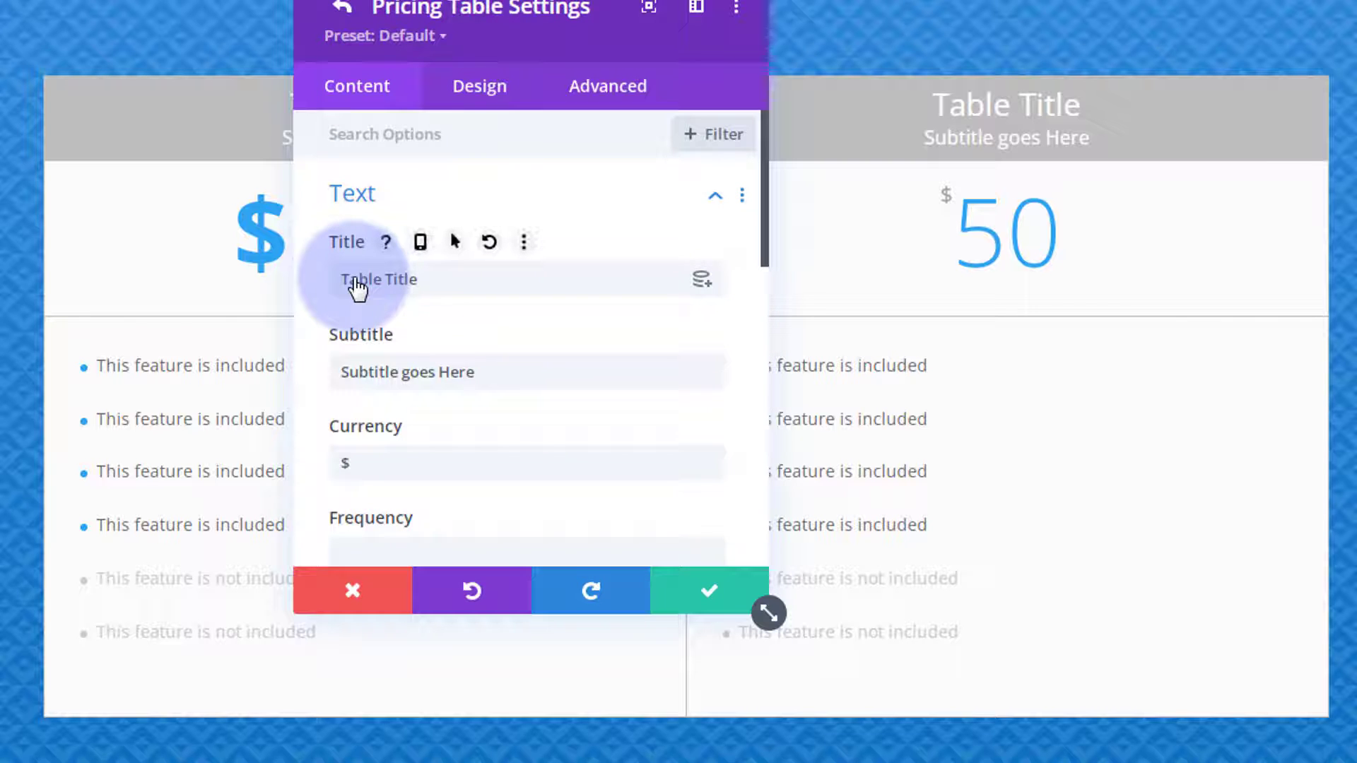
{"action": "mouse_move", "coordinate": [559, 34]}
{"action": "left_mouse_down"}
{"action": "mouse_move", "coordinate": [803, 182]}
{"action": "mouse_move", "coordinate": [897, 333]}
{"action": "mouse_move", "coordinate": [488, 22]}
{"action": "mouse_move", "coordinate": [578, 40]}
{"action": "left_mouse_up"}
{"action": "left_click_drag", "start_coordinate": [421, 460], "coordinate": [329, 486]}
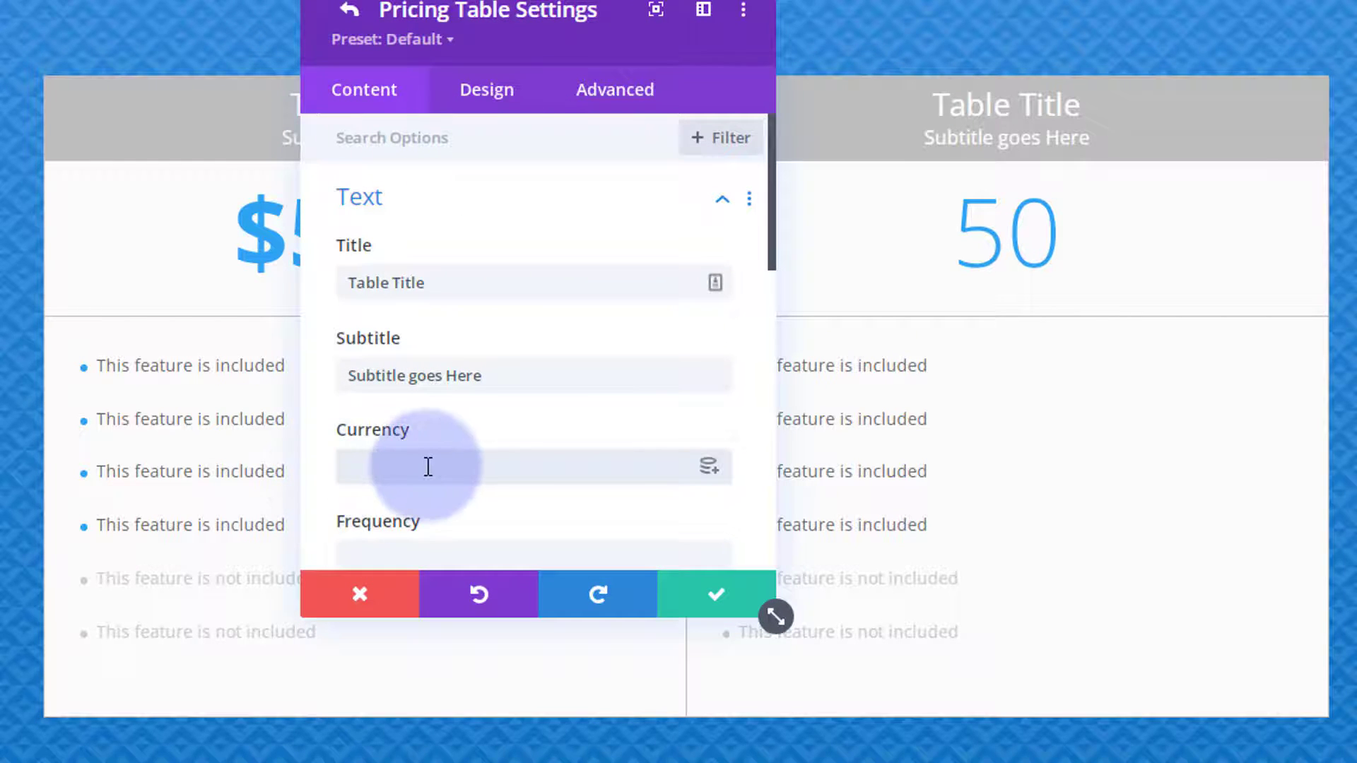
{"action": "scroll", "coordinate": [429, 467], "scroll_direction": "down", "scroll_amount": 3}
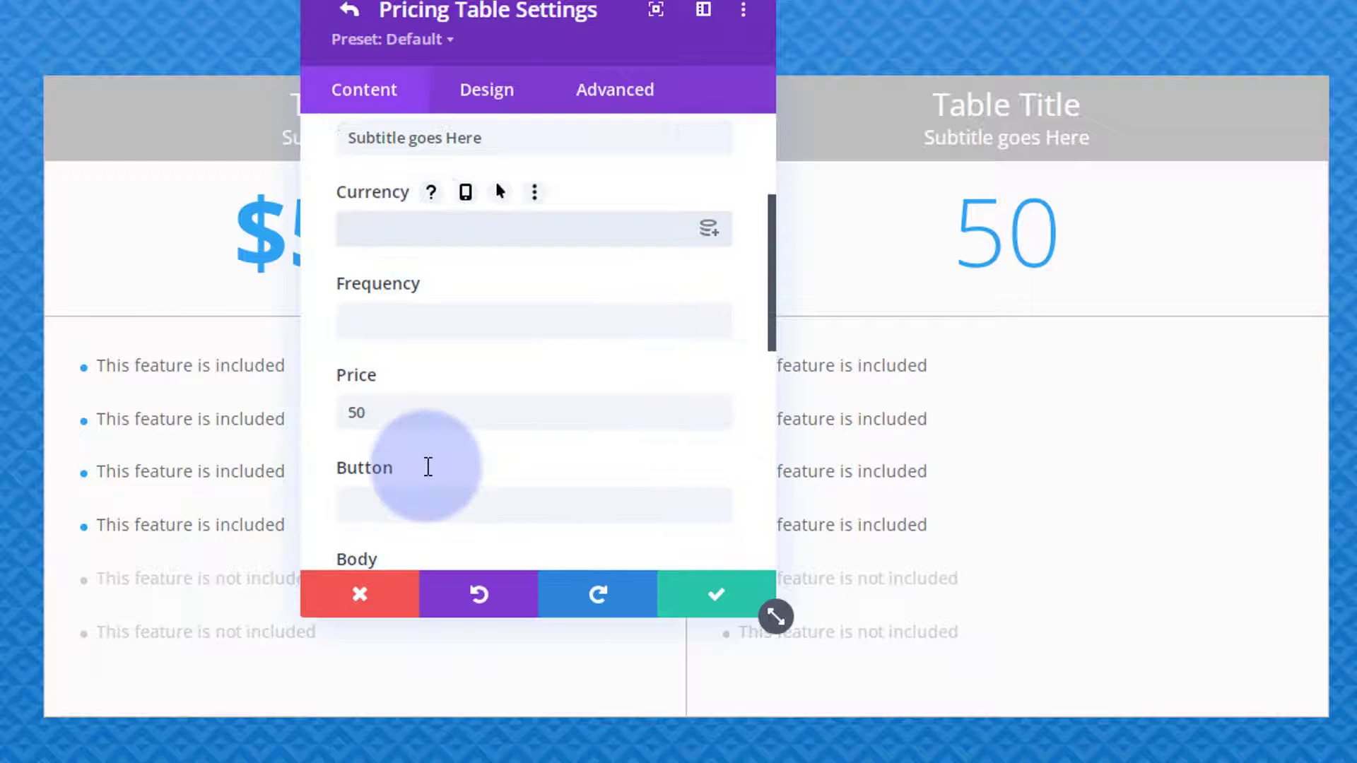
{"action": "left_click_drag", "start_coordinate": [362, 424], "coordinate": [323, 417]}
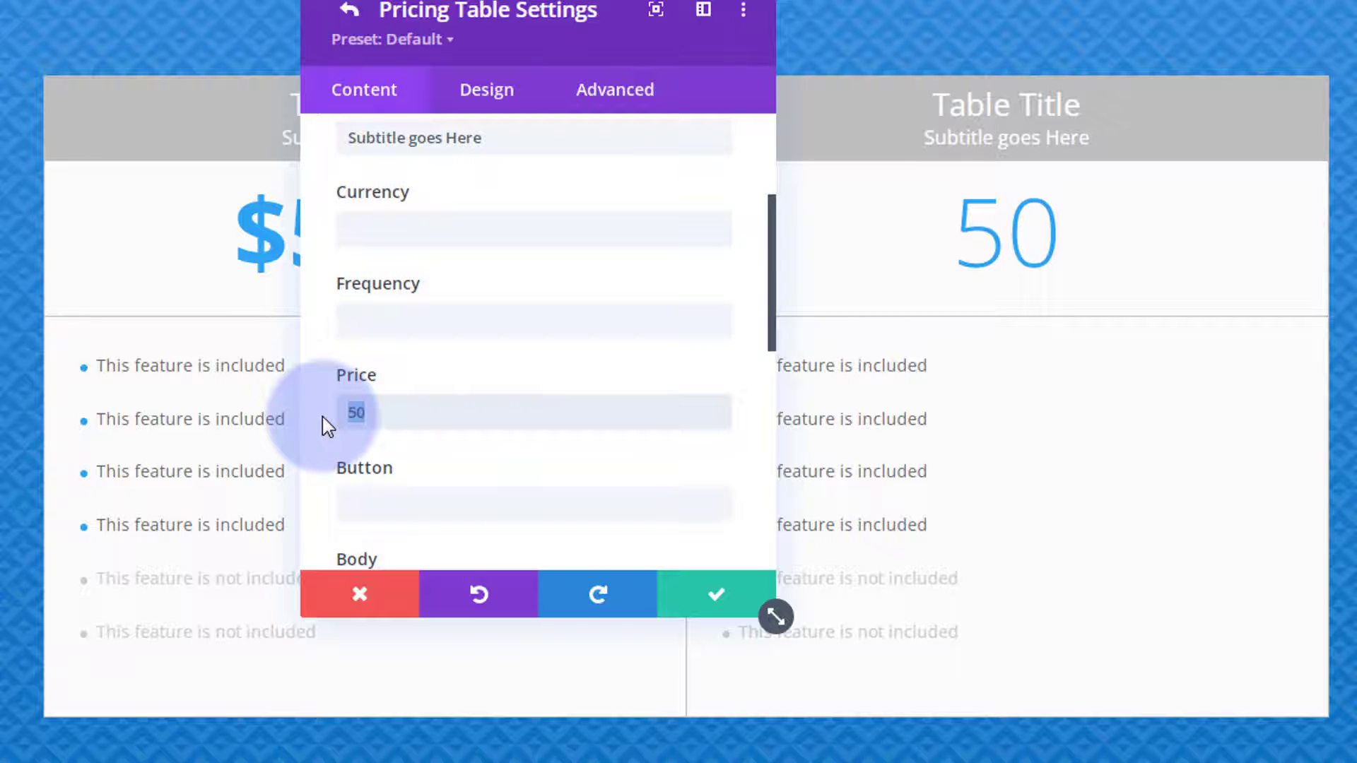
{"action": "type", "text": "$99"}
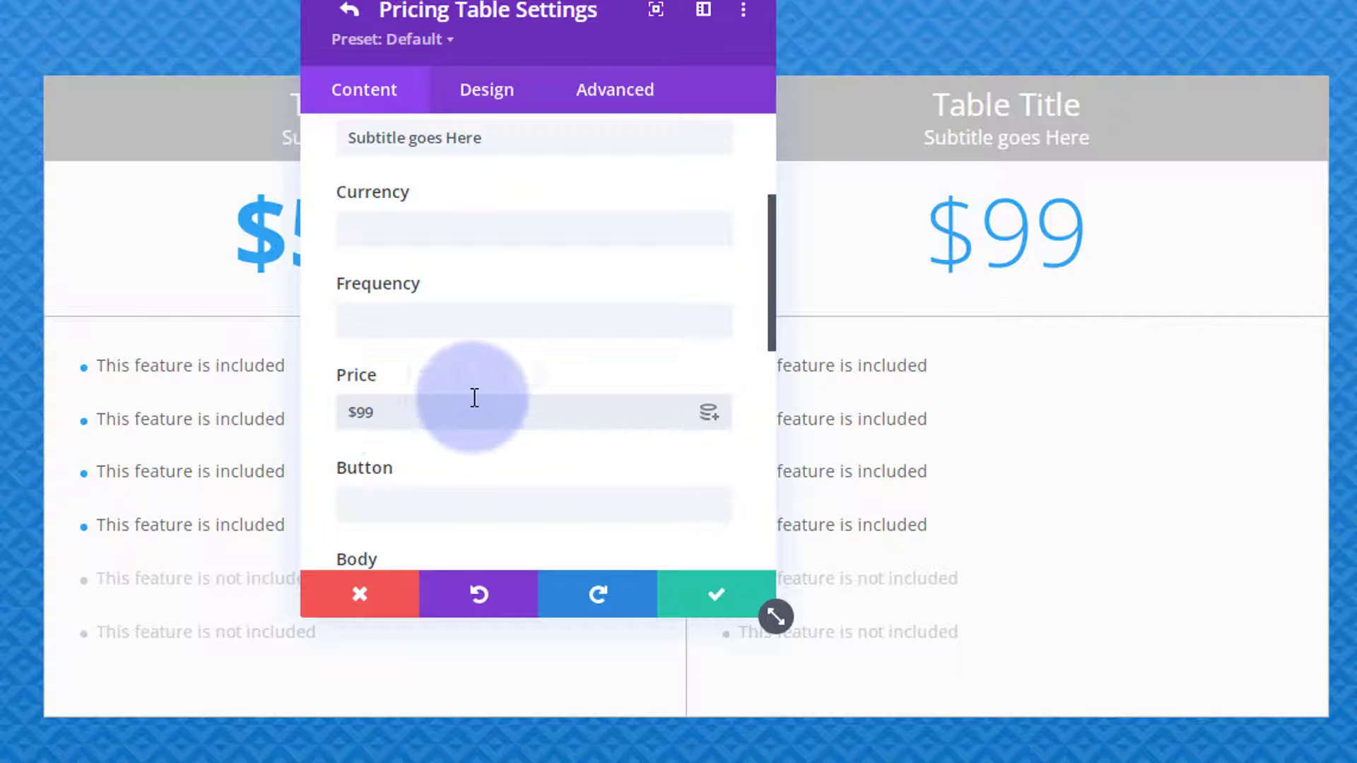
Set the second pricing table's frequency to $50
{"action": "scroll", "coordinate": [471, 401], "scroll_direction": "down", "scroll_amount": 3}
{"action": "scroll", "coordinate": [472, 405], "scroll_direction": "up", "scroll_amount": 3}
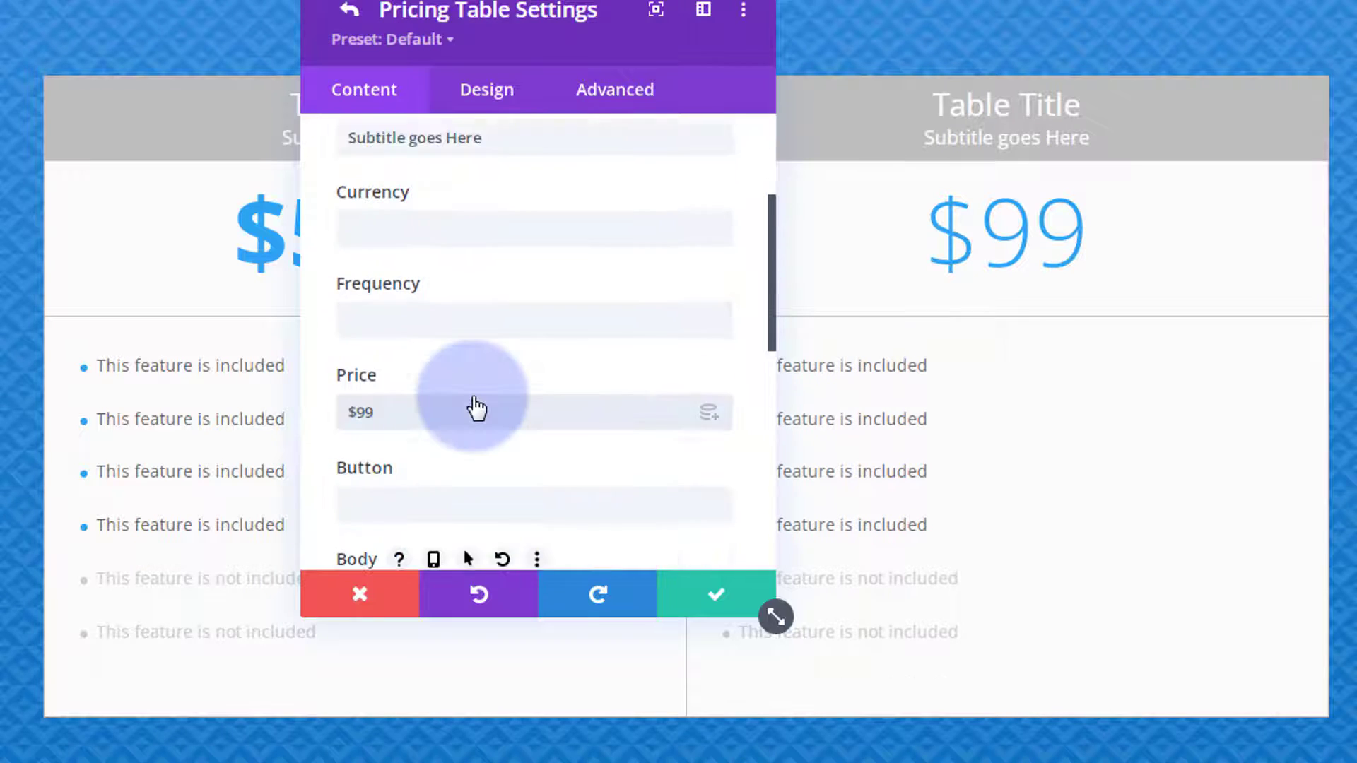
{"action": "left_click", "coordinate": [360, 323]}
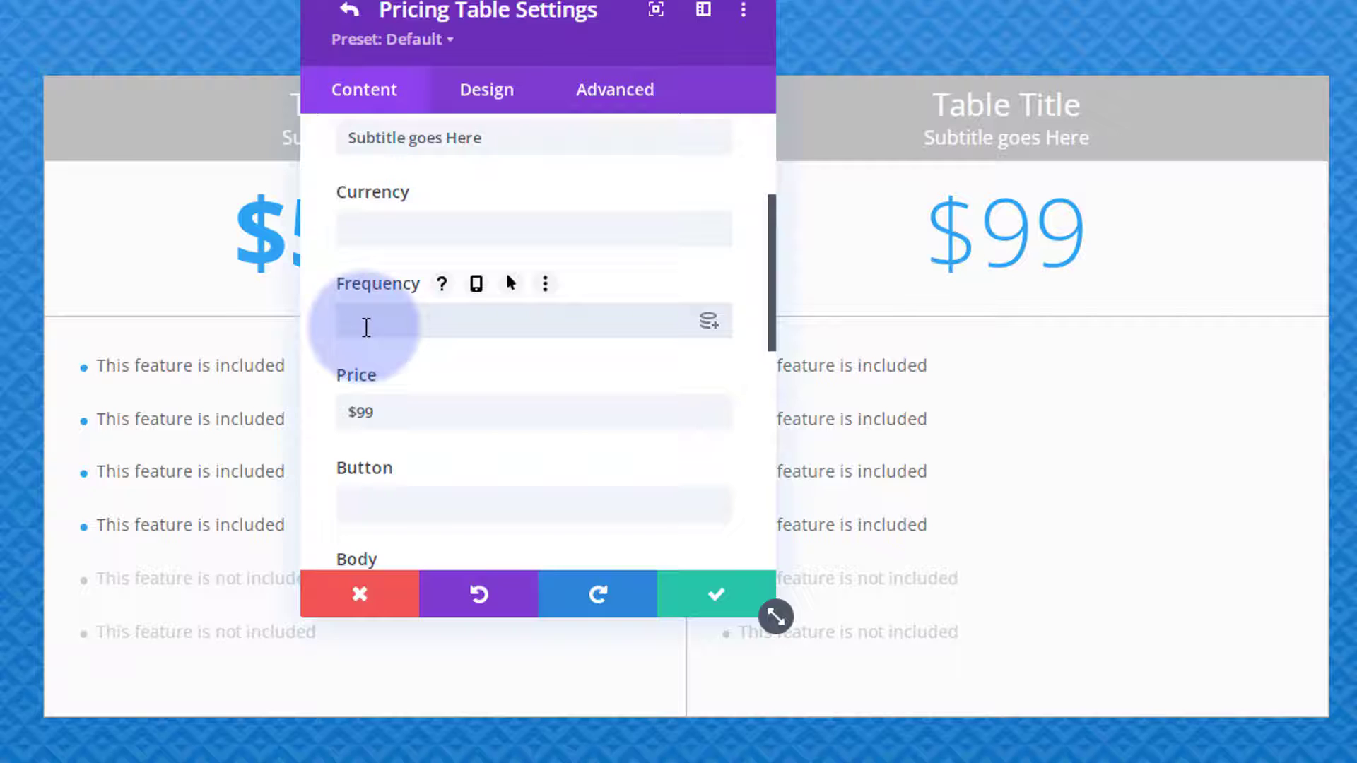
{"action": "type", "text": "s"}
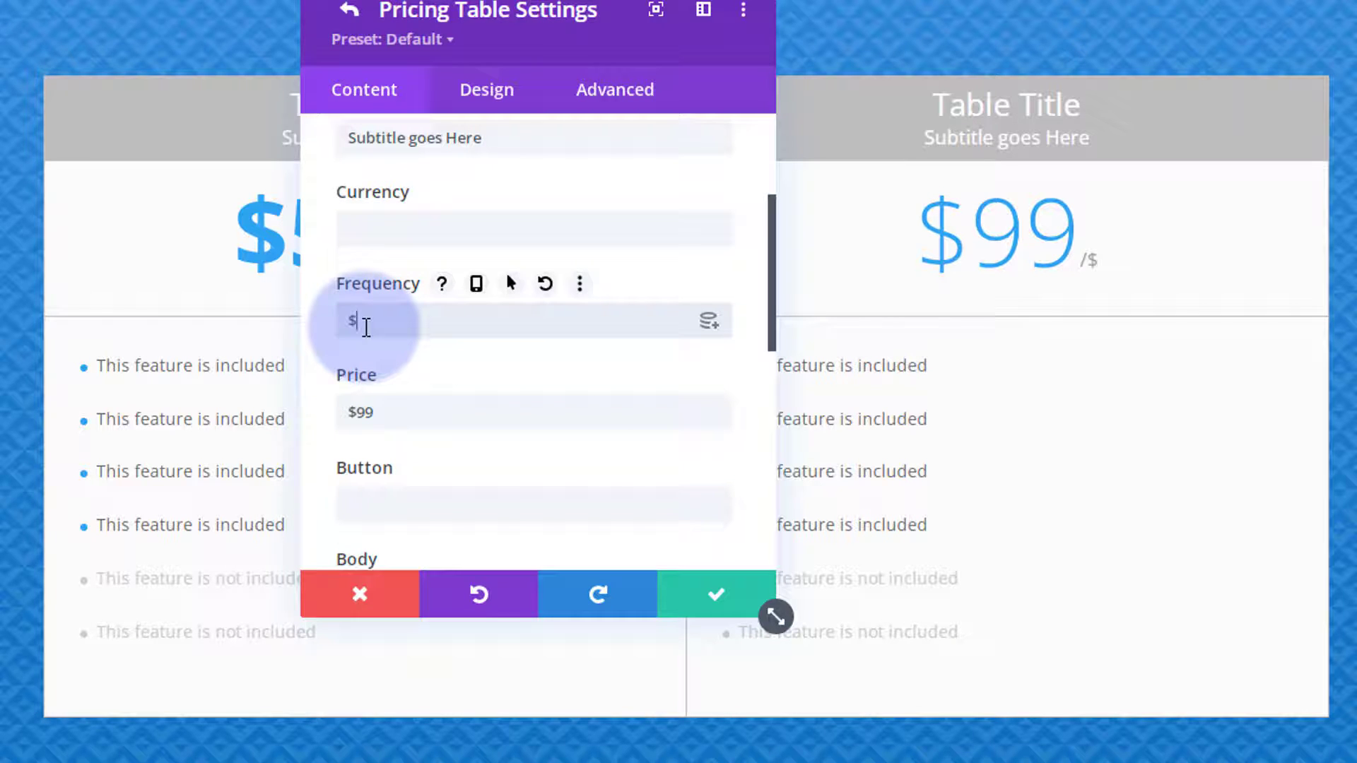
{"action": "type", "text": "50"}
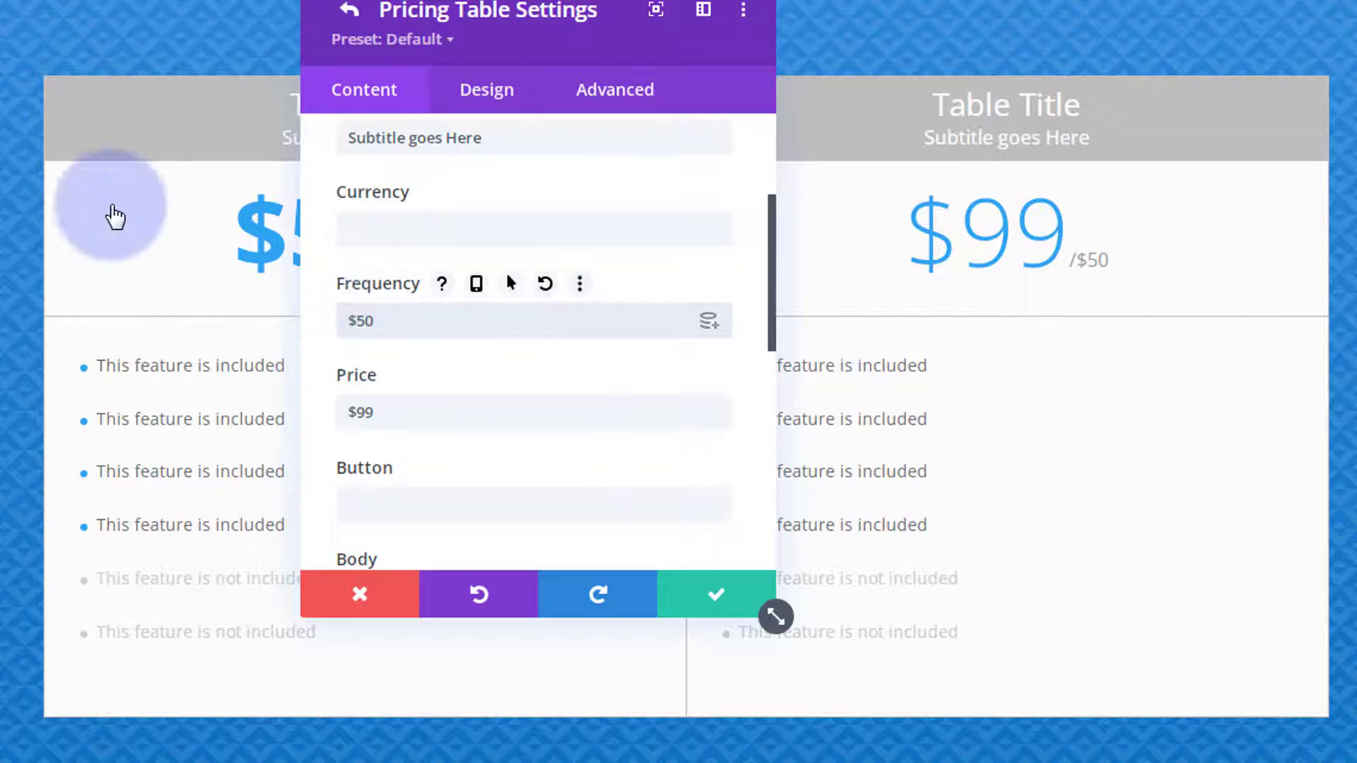
Style the second pricing table's price text in red #e02b20 with strikethrough and Bold weight
{"action": "left_click", "coordinate": [487, 108]}
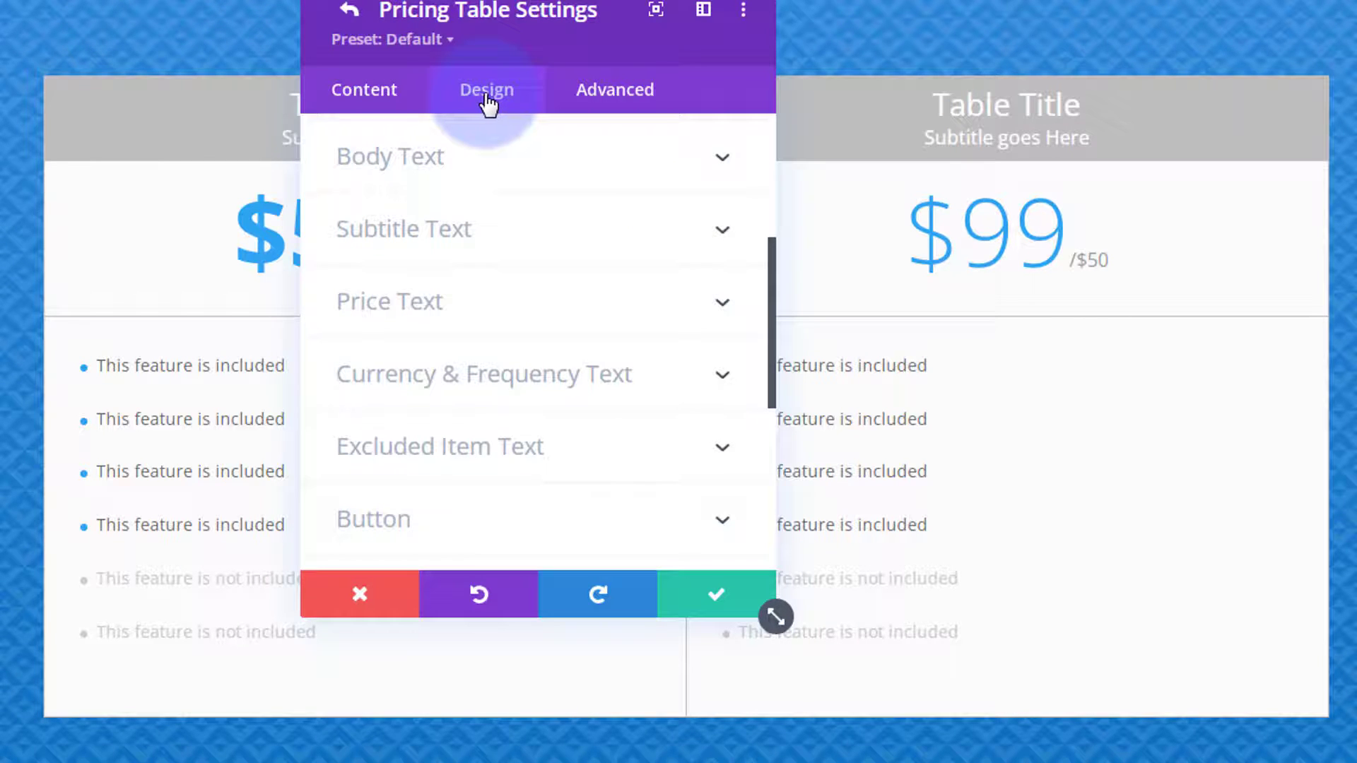
{"action": "left_click", "coordinate": [485, 299]}
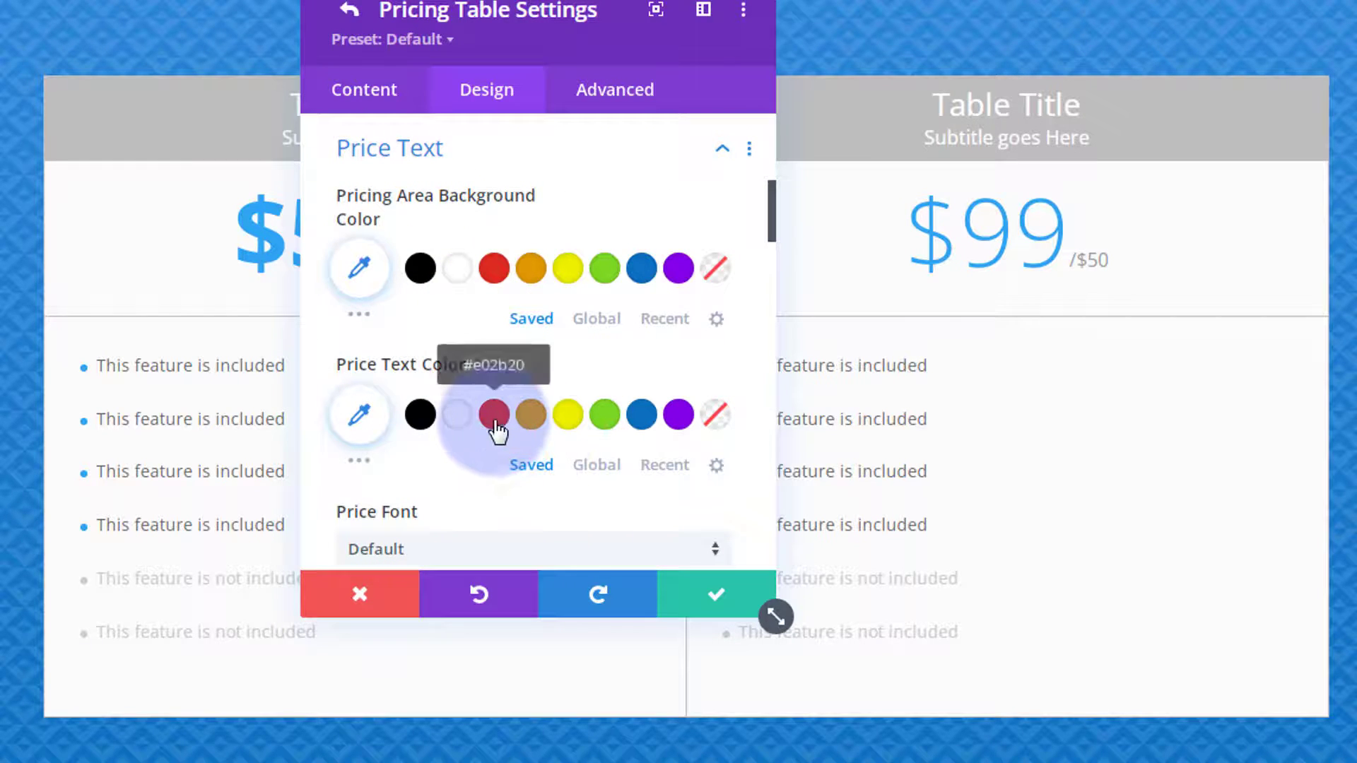
{"action": "left_click", "coordinate": [493, 378]}
{"action": "scroll", "coordinate": [488, 368], "scroll_direction": "down", "scroll_amount": 5}
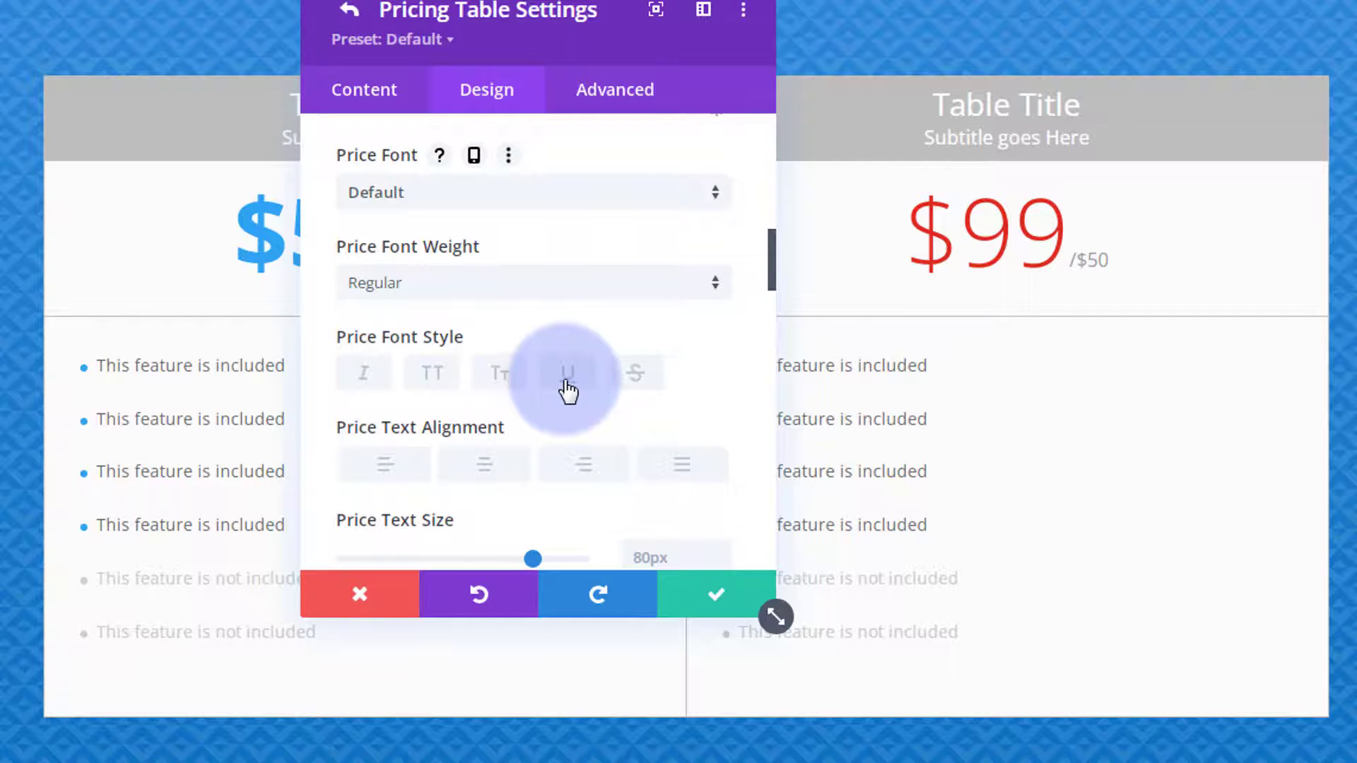
{"action": "left_click", "coordinate": [638, 385]}
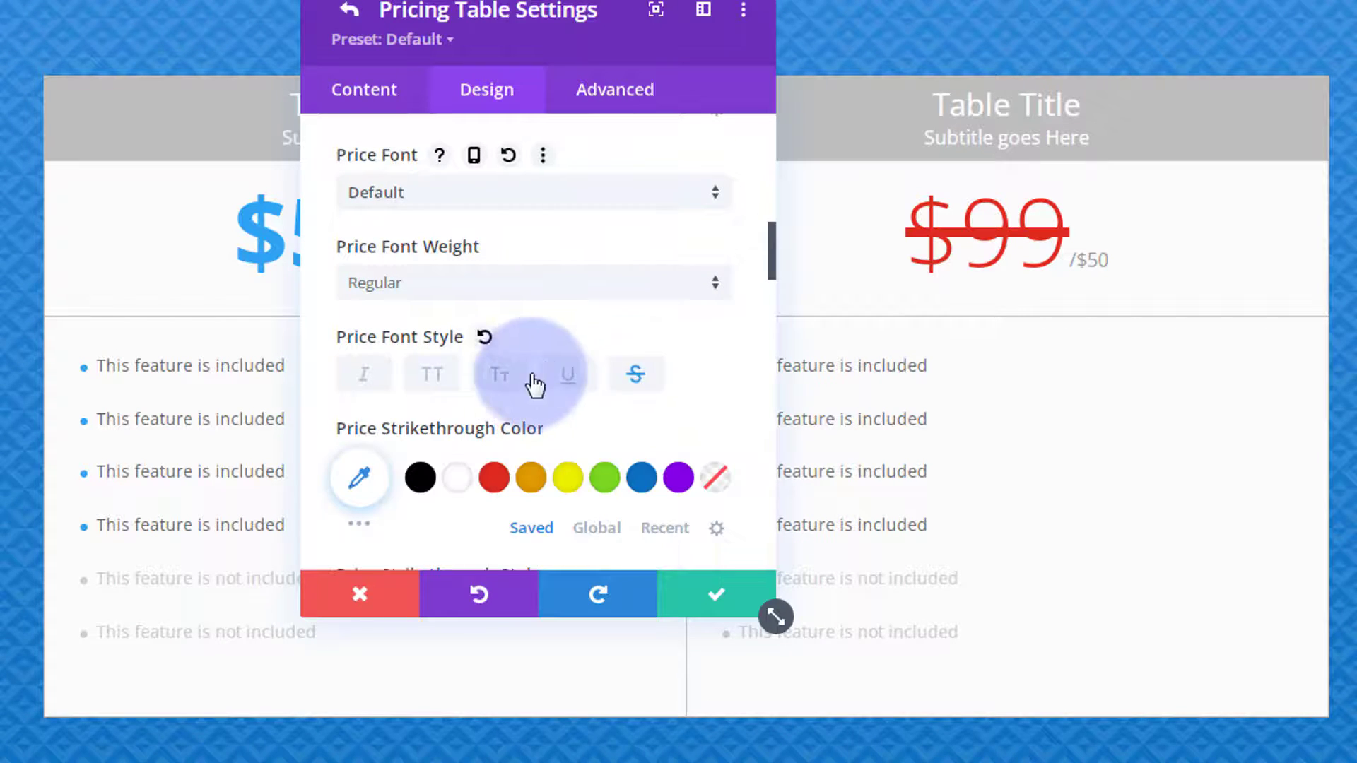
{"action": "left_click", "coordinate": [452, 283]}
{"action": "left_click", "coordinate": [446, 428]}
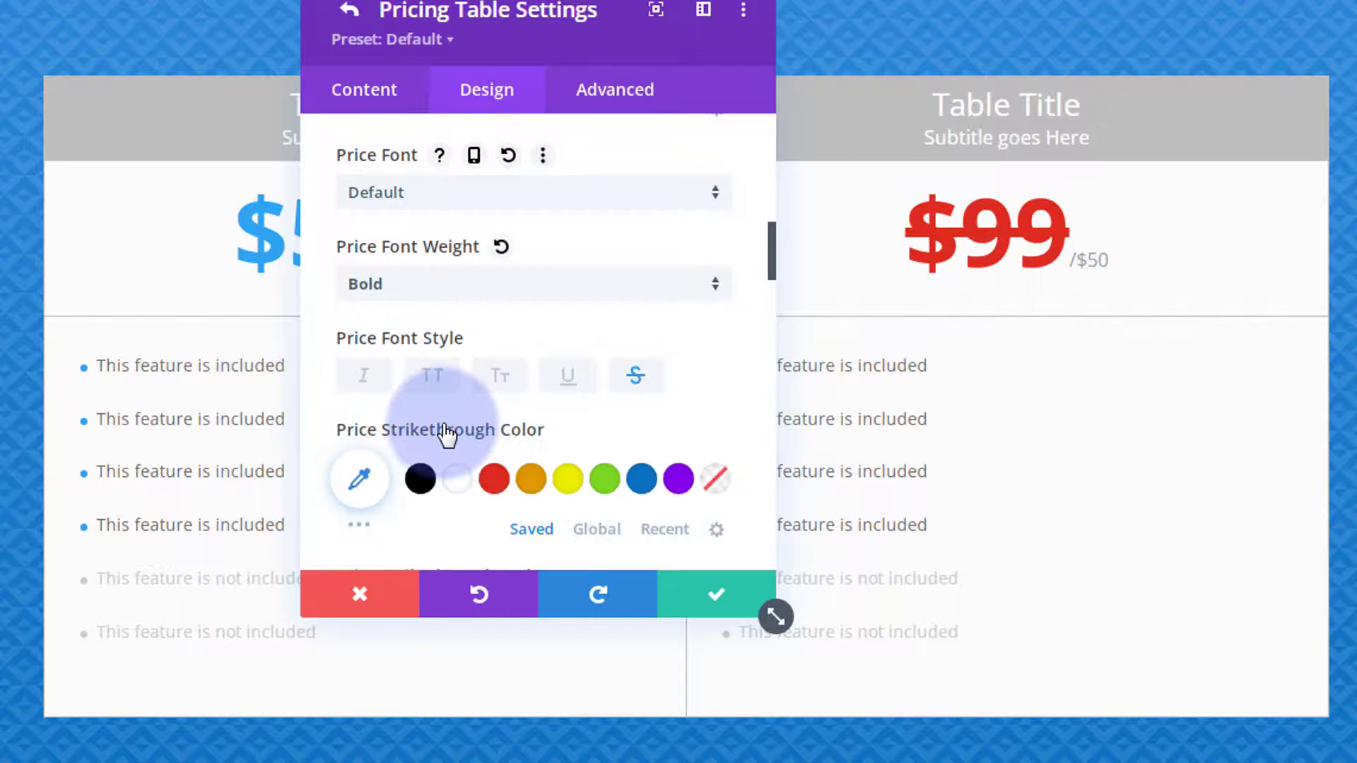
Set the second pricing table's price strikethrough color to black #000000
{"action": "left_click", "coordinate": [417, 336]}
{"action": "scroll", "coordinate": [417, 335], "scroll_direction": "down", "scroll_amount": 2}
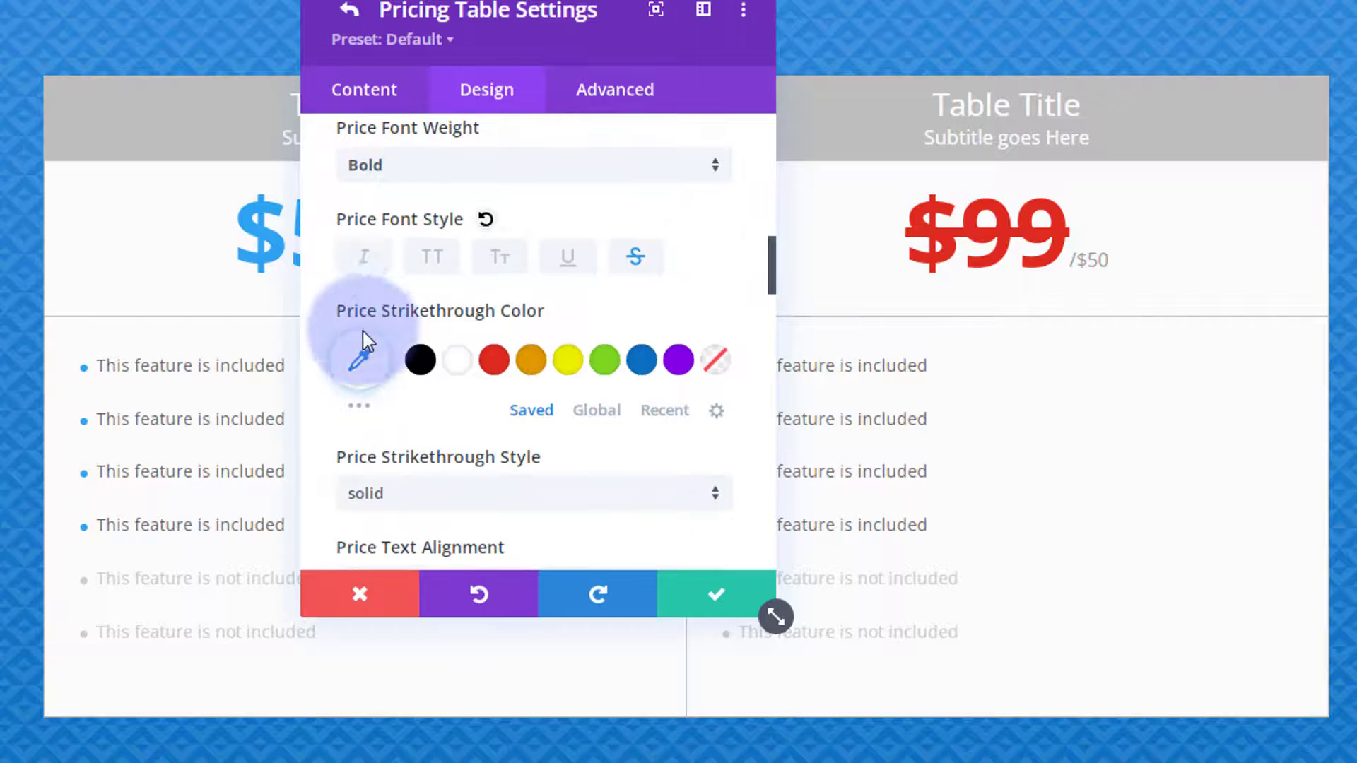
{"action": "left_click", "coordinate": [420, 362]}
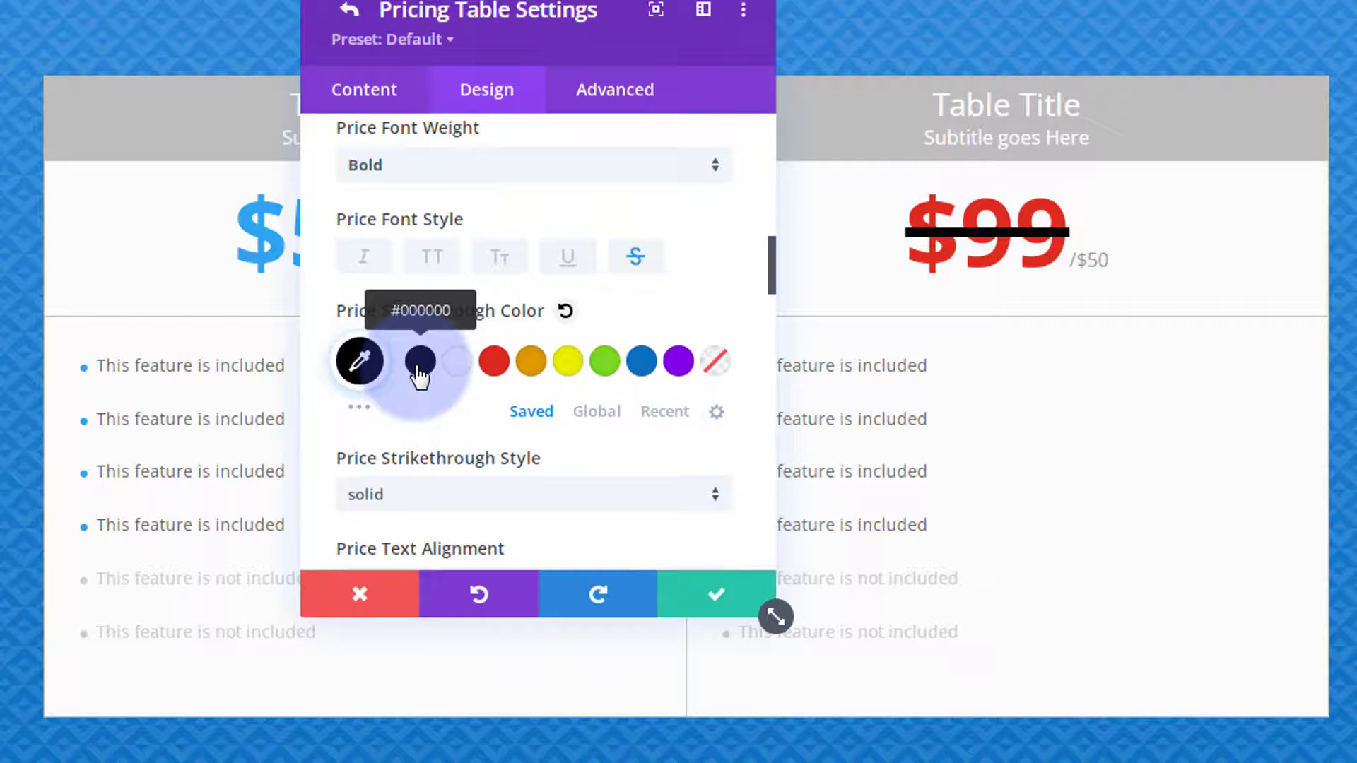
{"action": "left_click", "coordinate": [474, 273]}
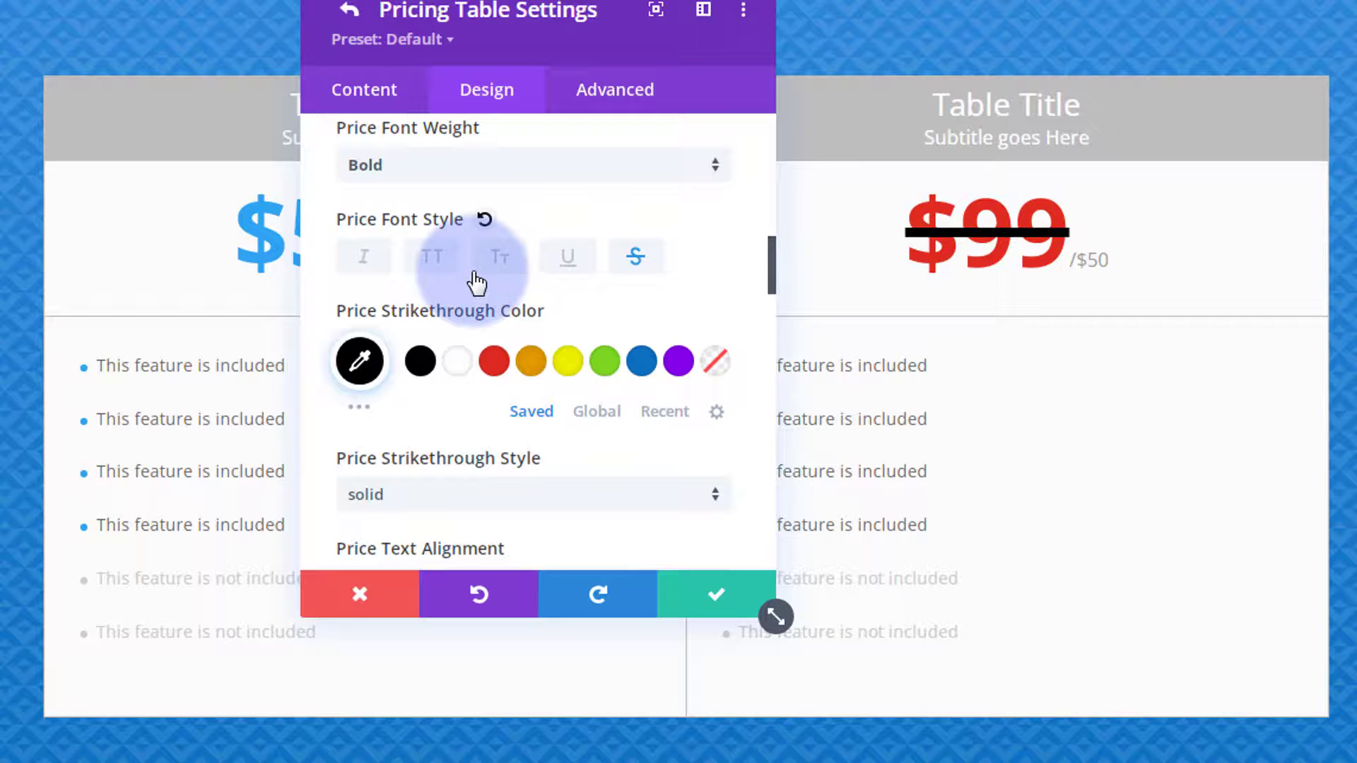
Set the second pricing table's currency and frequency text to Bold weight and blue color
{"action": "scroll", "coordinate": [475, 273], "scroll_direction": "down", "scroll_amount": 10}
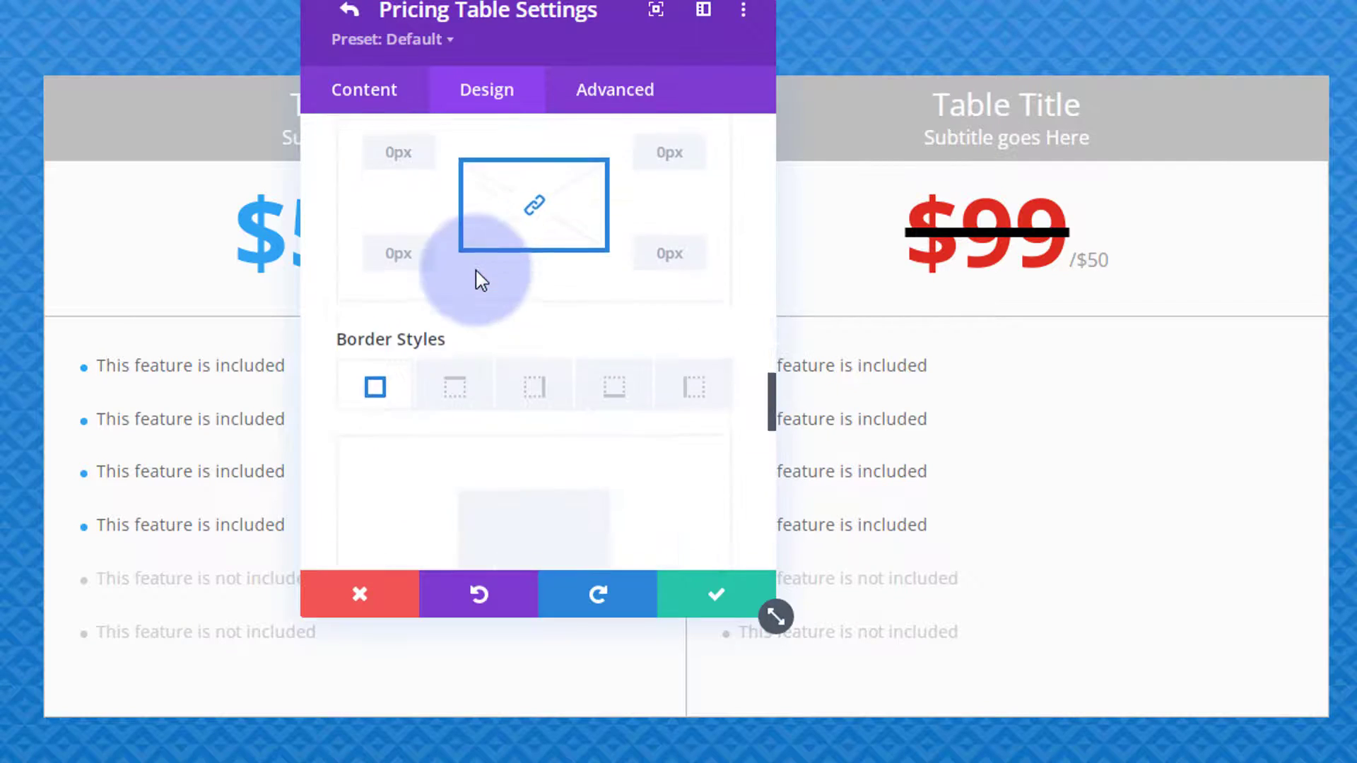
{"action": "scroll", "coordinate": [477, 277], "scroll_direction": "down", "scroll_amount": 8}
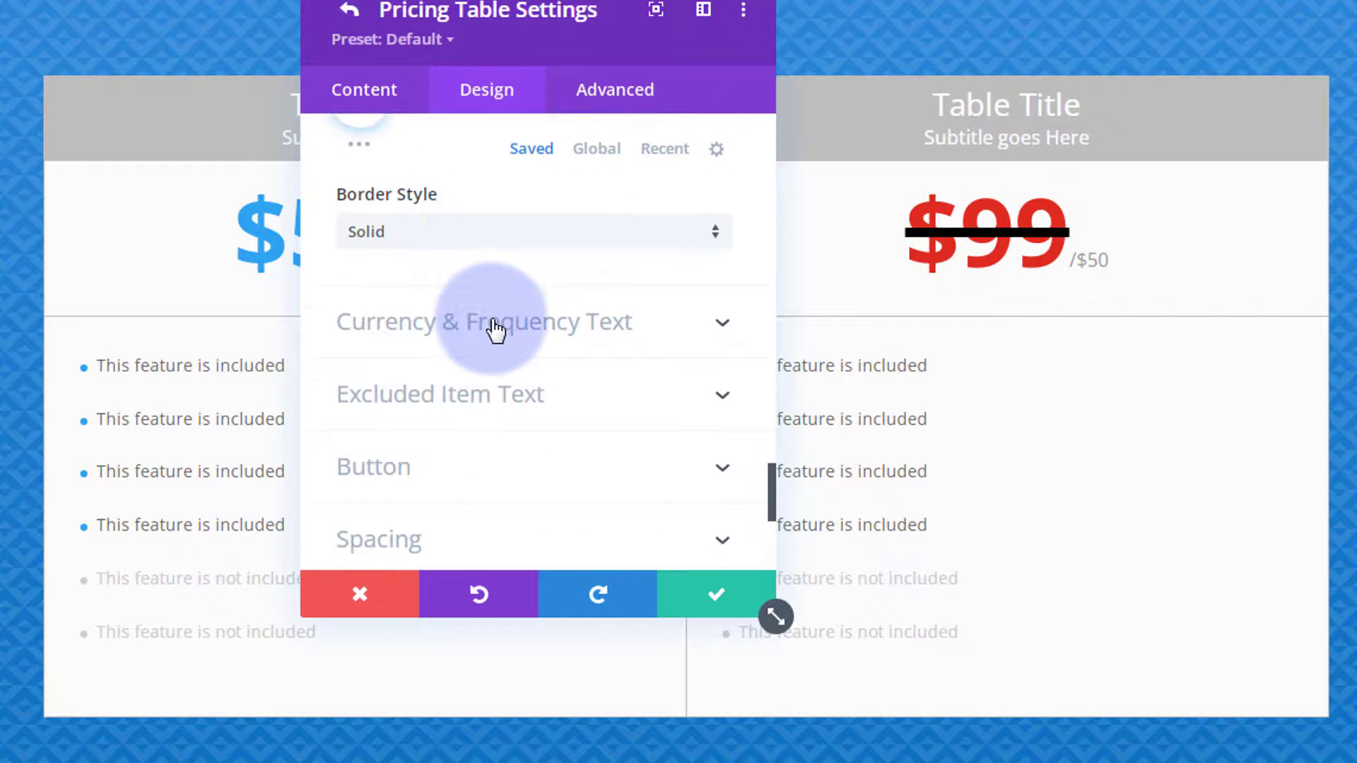
{"action": "left_click", "coordinate": [495, 326]}
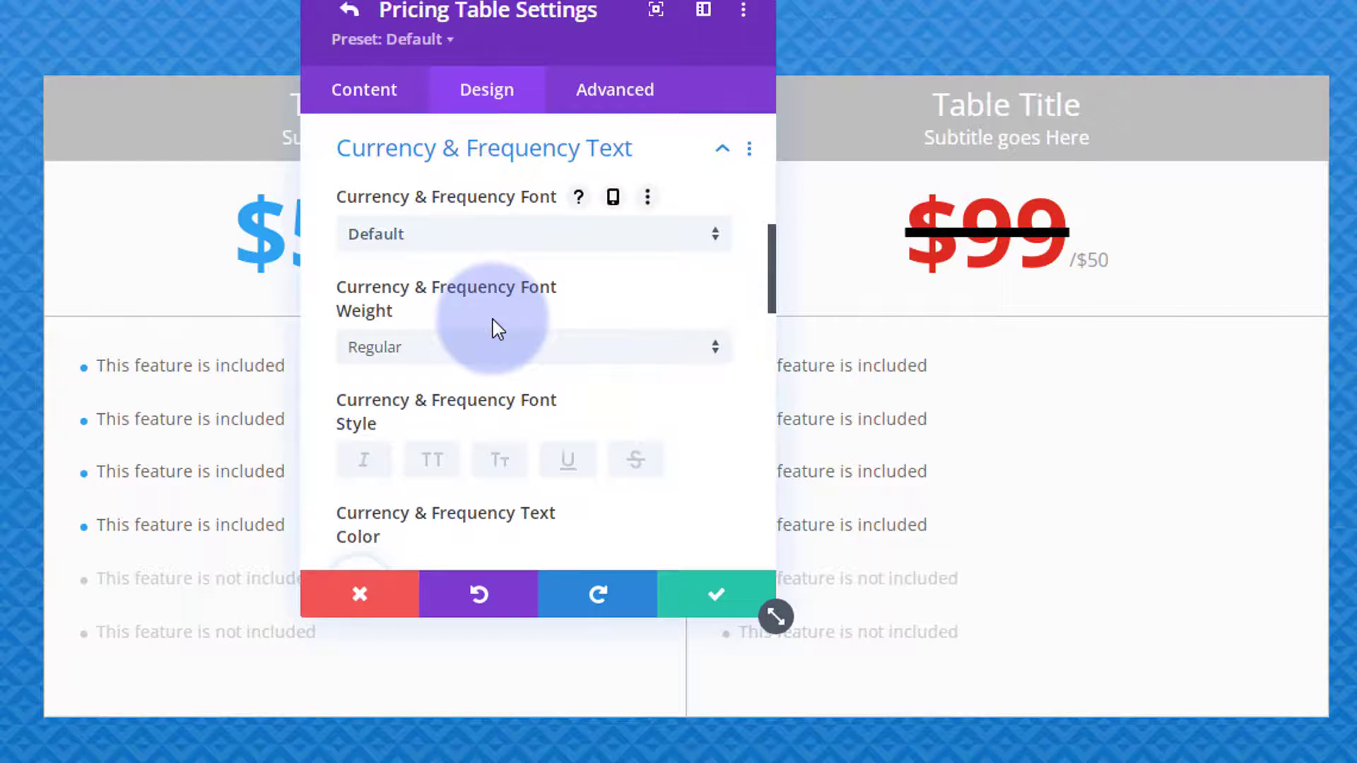
{"action": "left_click", "coordinate": [476, 358]}
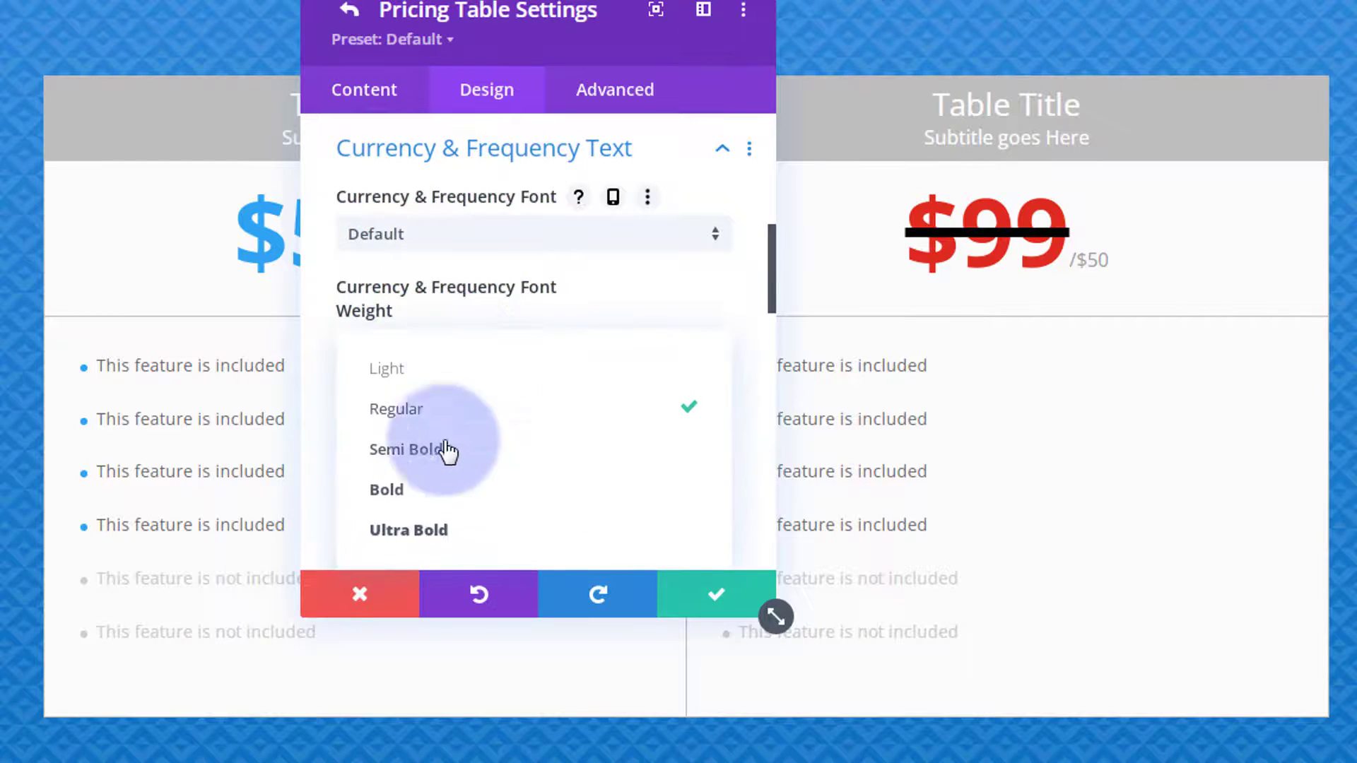
{"action": "left_click", "coordinate": [451, 489]}
{"action": "scroll", "coordinate": [458, 400], "scroll_direction": "down", "scroll_amount": 3}
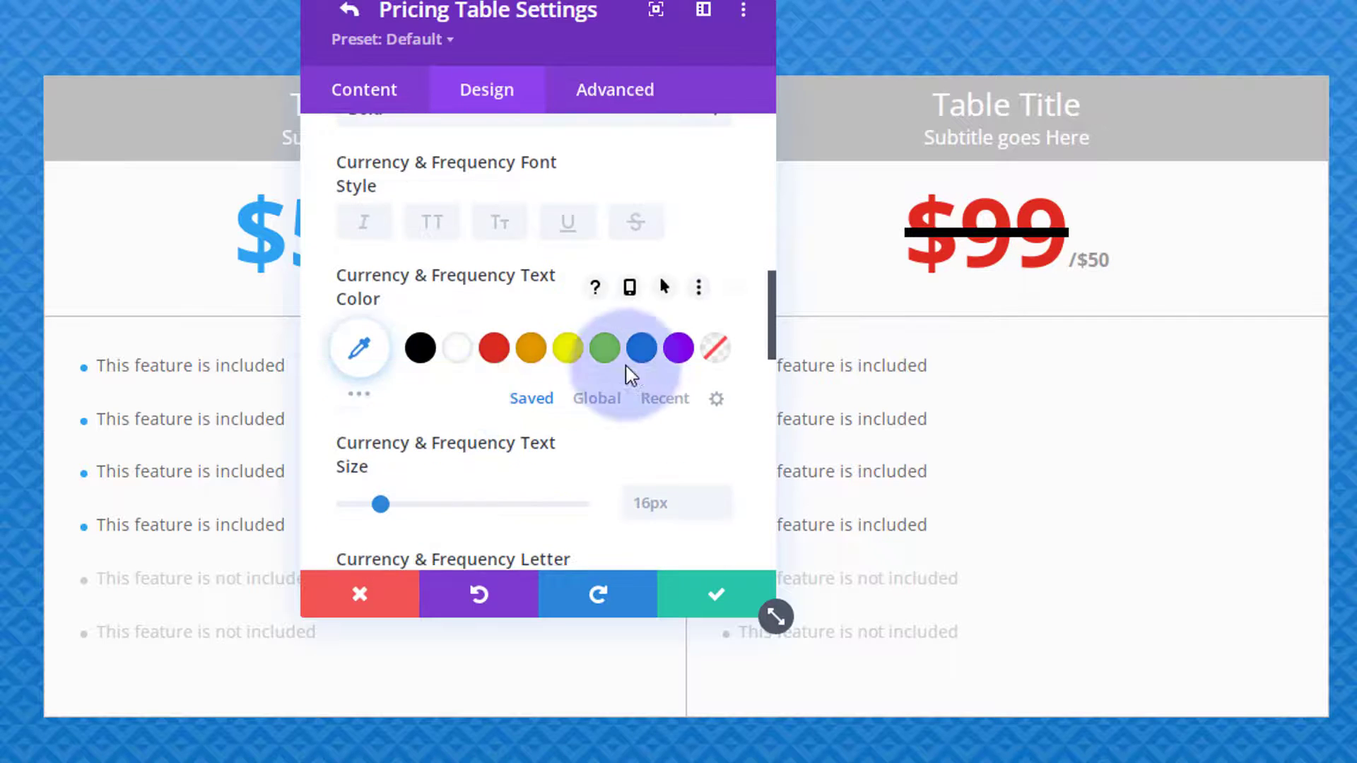
{"action": "left_click", "coordinate": [640, 350]}
Set the second table's currency and frequency text size to 54px, and save the table and pricing module settings
{"action": "scroll", "coordinate": [529, 378], "scroll_direction": "down", "scroll_amount": 3}
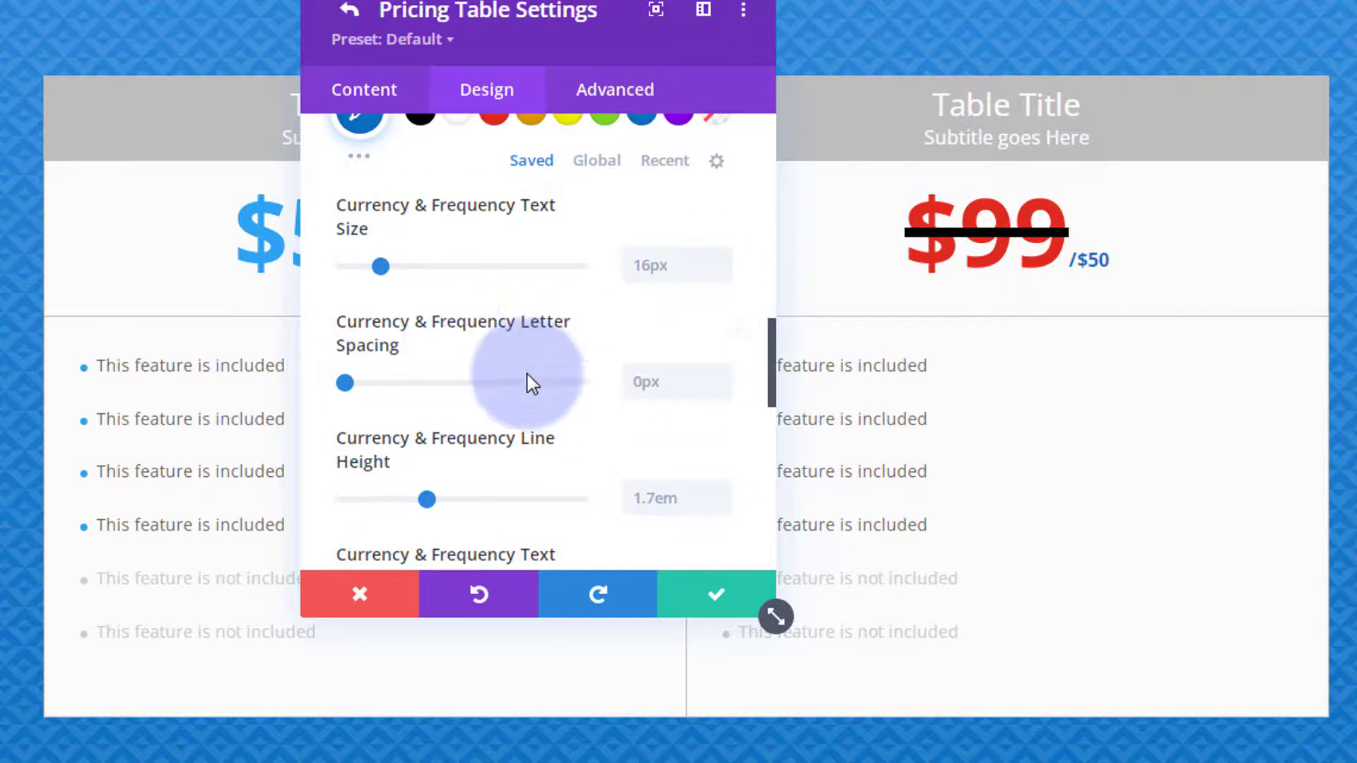
{"action": "left_click", "coordinate": [408, 268]}
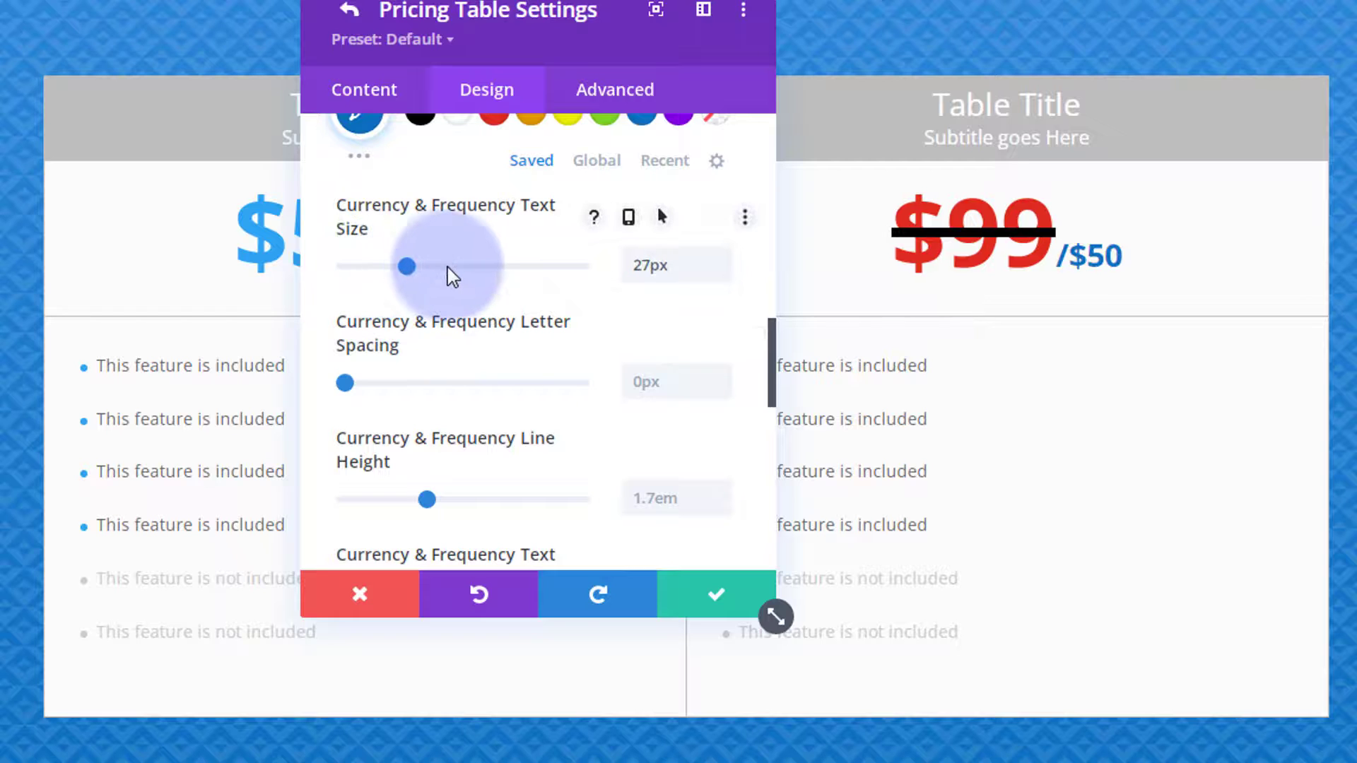
{"action": "left_click_drag", "start_coordinate": [448, 268], "coordinate": [475, 277]}
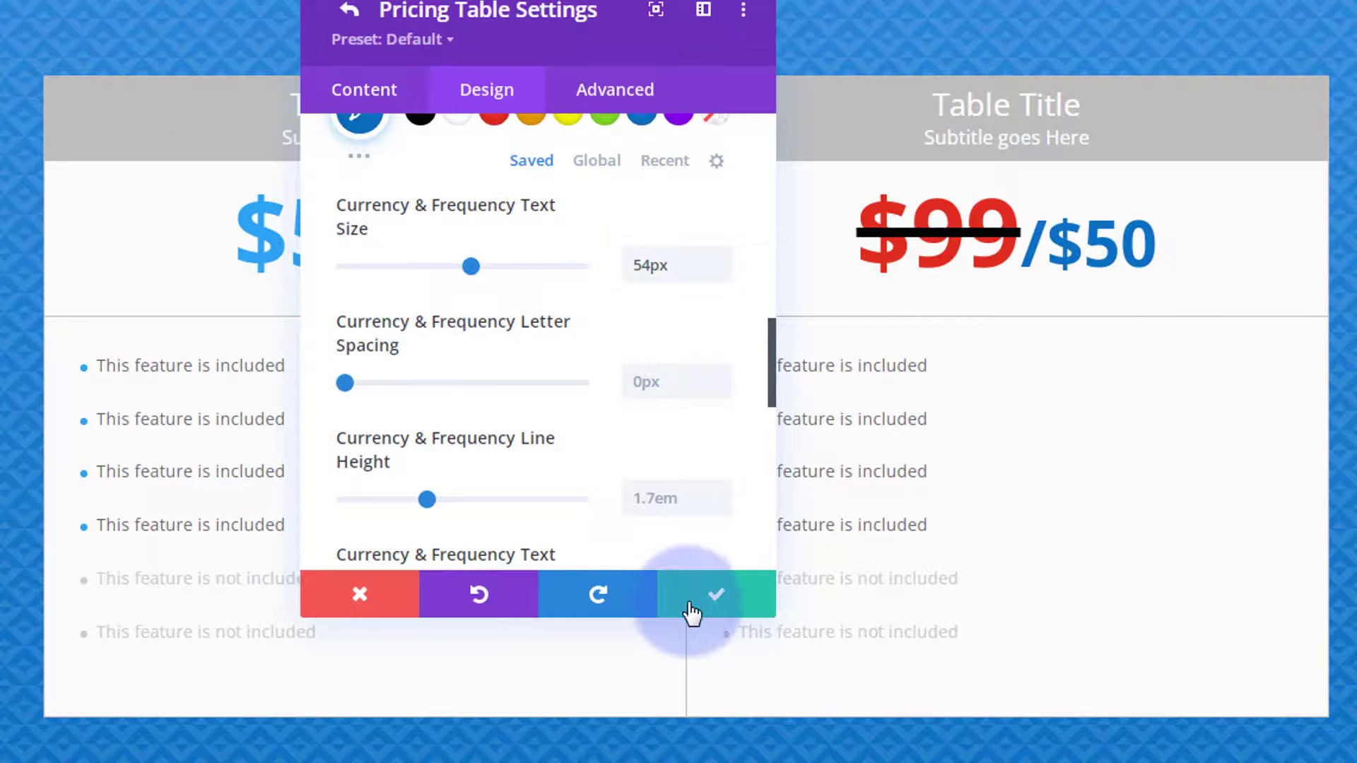
{"action": "left_click", "coordinate": [694, 601]}
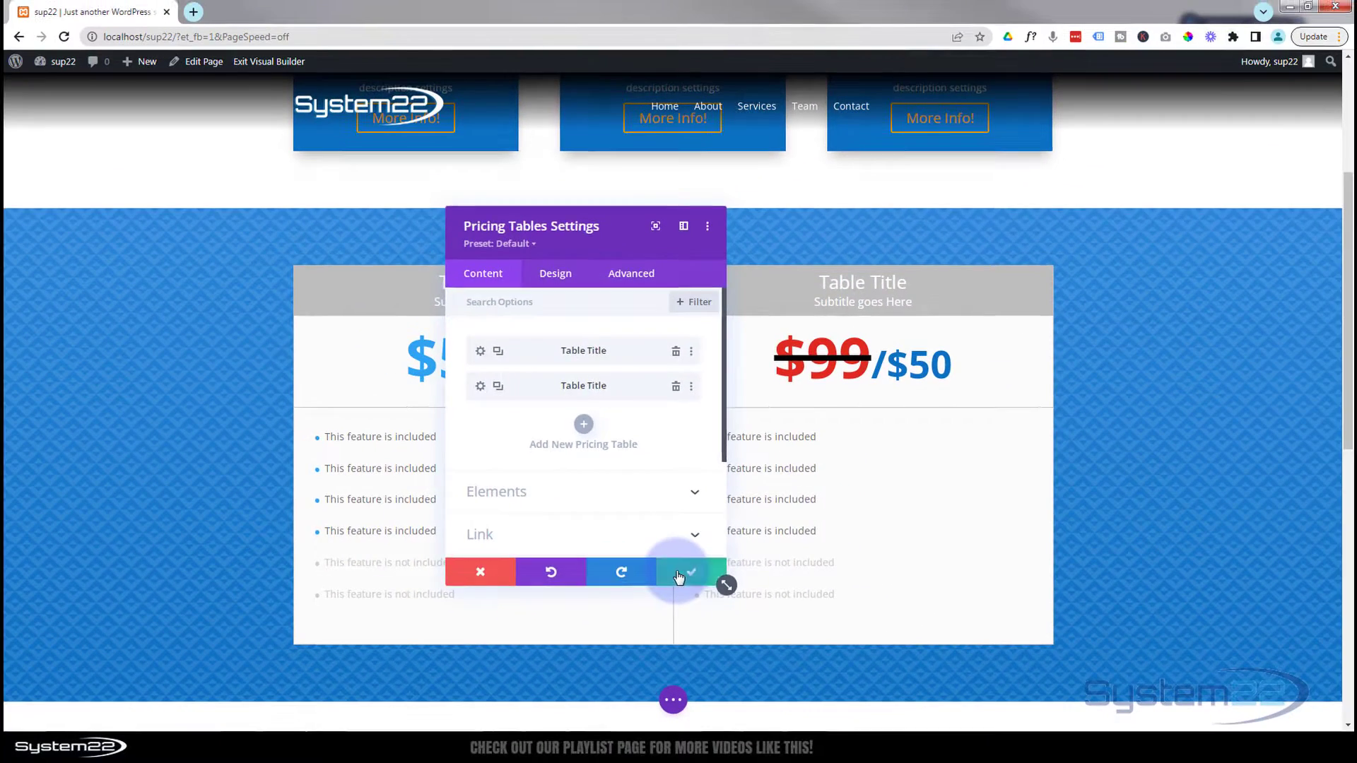
{"action": "left_click", "coordinate": [679, 575]}
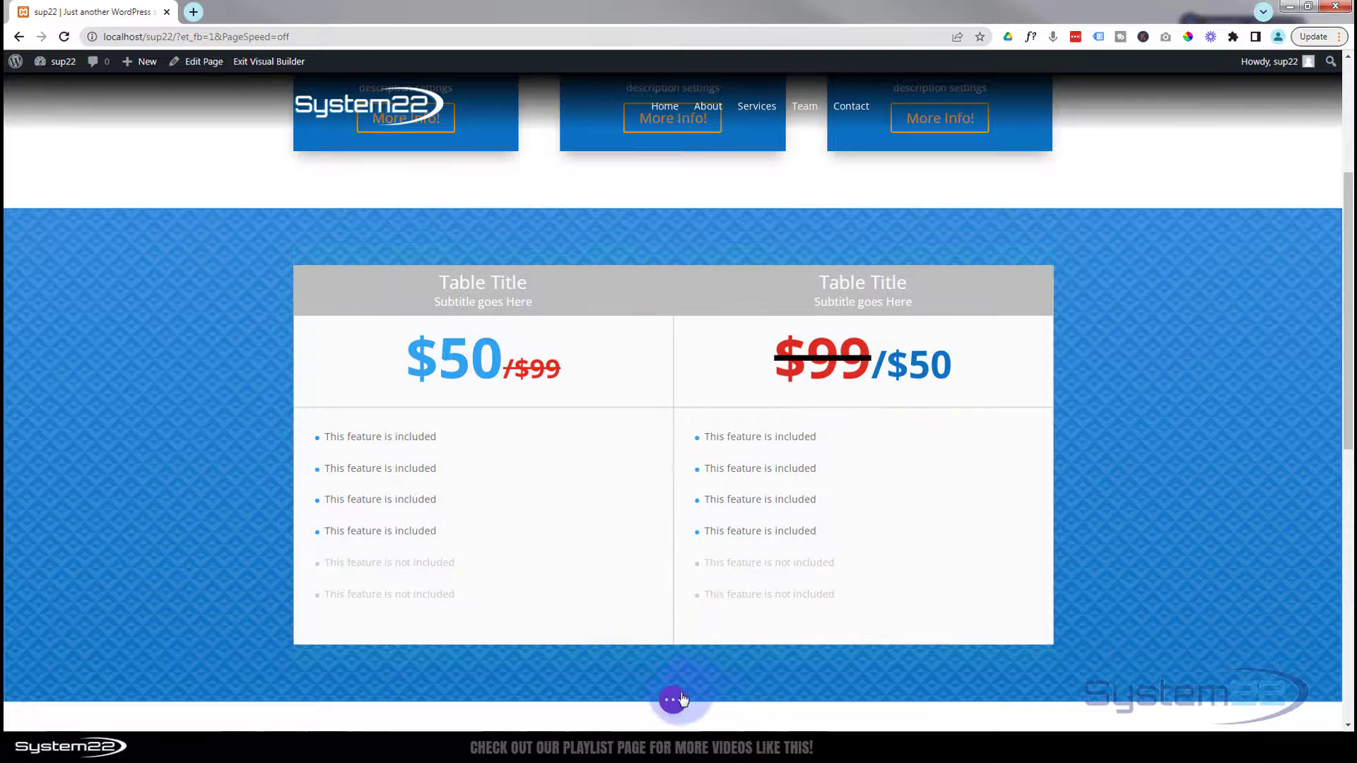
Save the page and exit the Visual Builder to view the pricing tables on the live page
{"action": "left_click", "coordinate": [679, 700]}
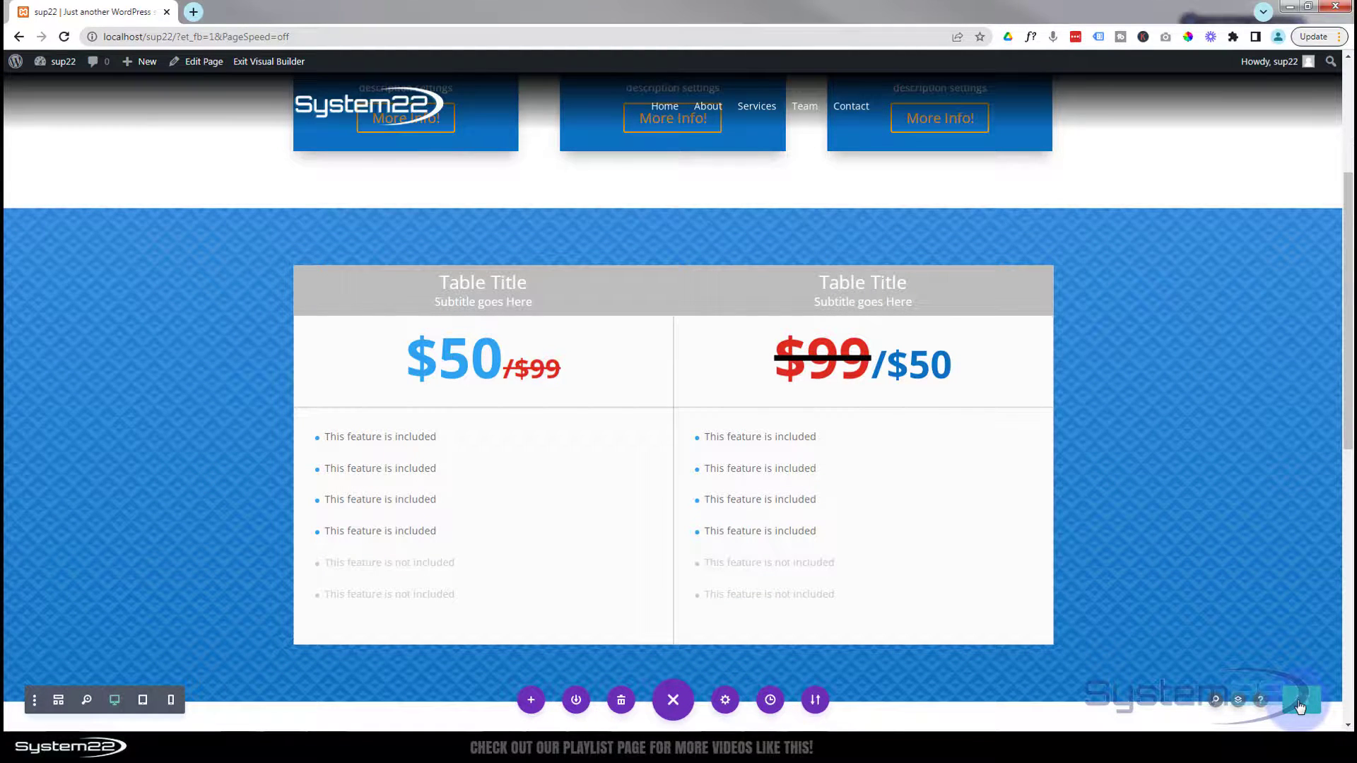
{"action": "left_click", "coordinate": [260, 64]}
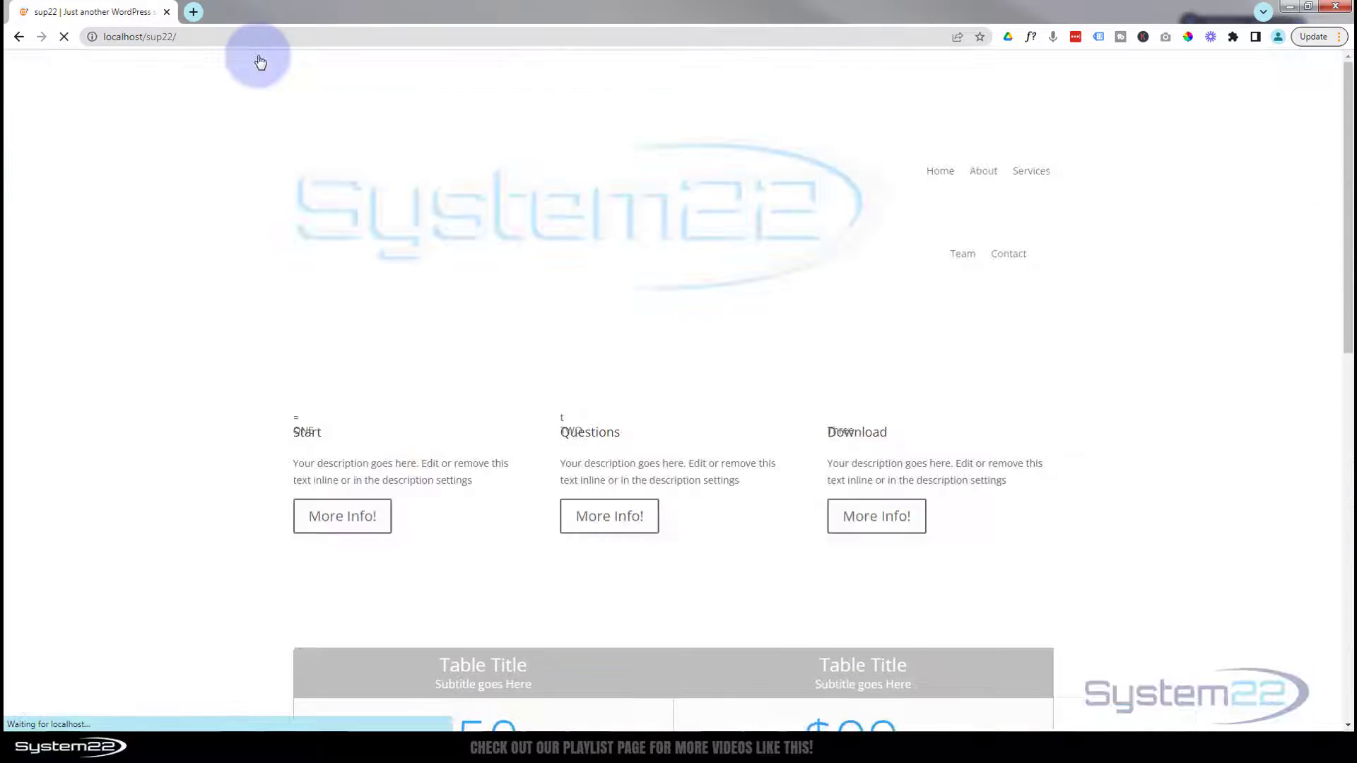
{"action": "scroll", "coordinate": [174, 327], "scroll_direction": "down", "scroll_amount": 5}
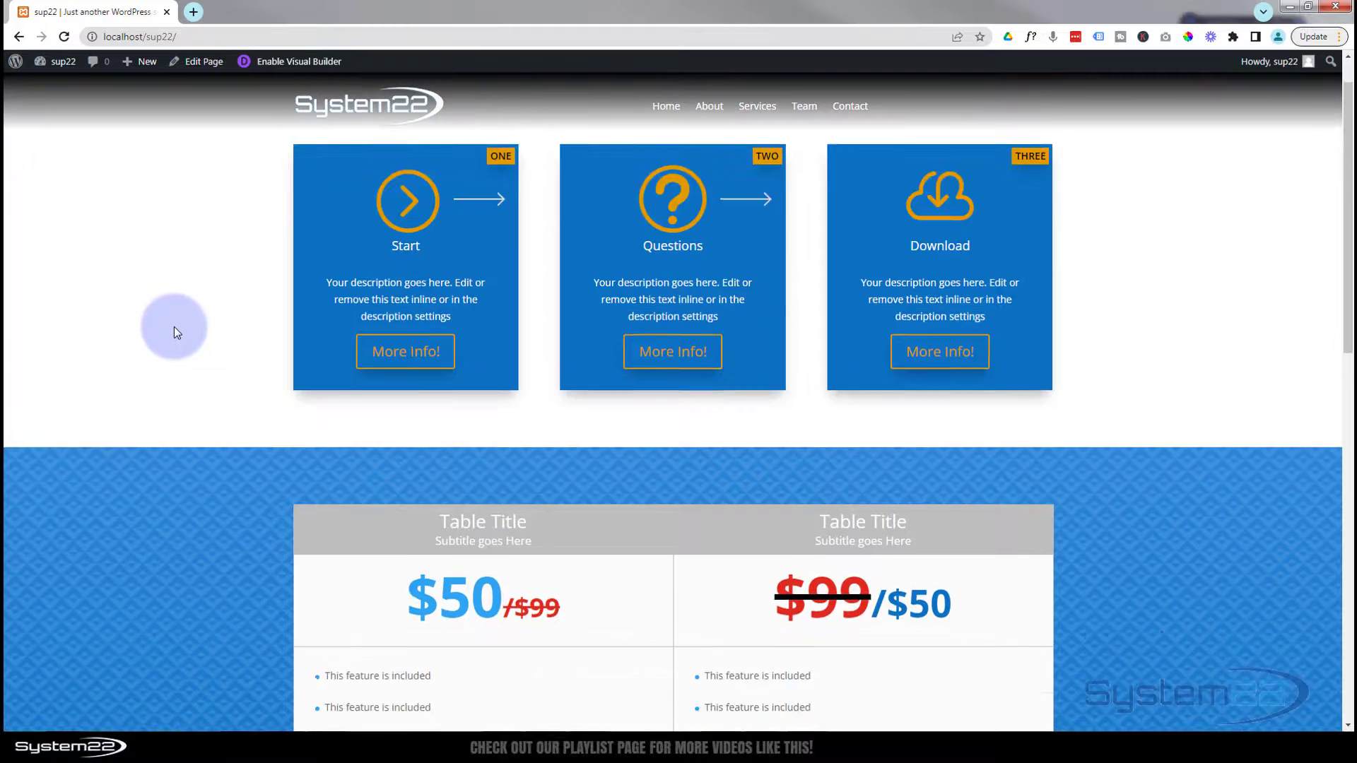